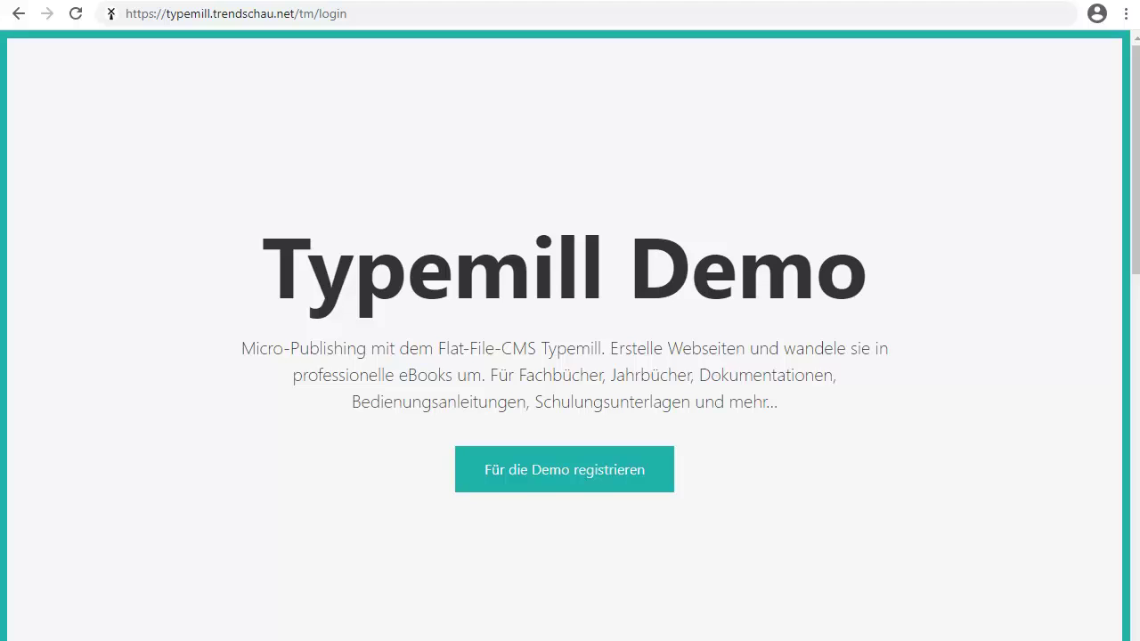
Step: Open the Typemill login page, log in with the prefilled credentials and open the system settings
{"action": "left_click", "coordinate": [457, 8]}
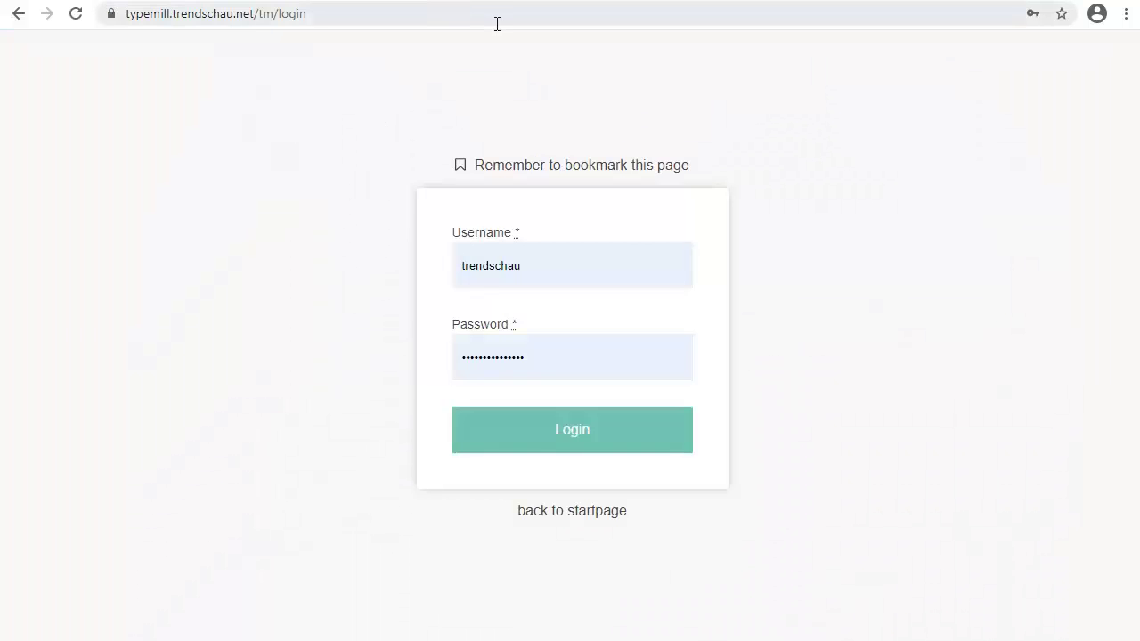
{"action": "left_click", "coordinate": [597, 448]}
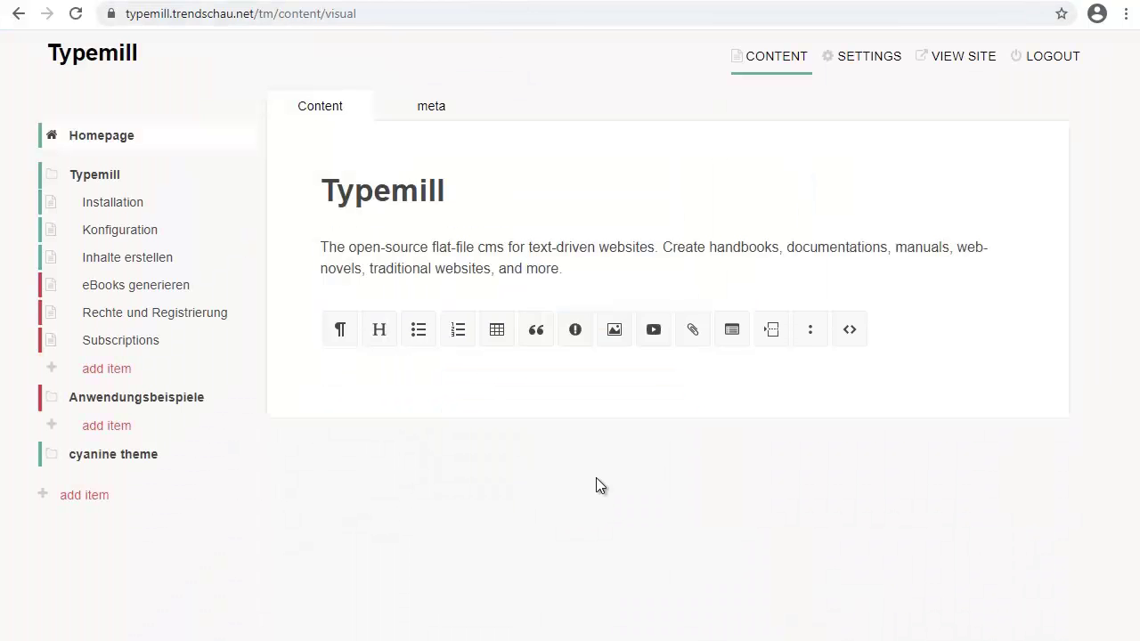
{"action": "left_click", "coordinate": [872, 62]}
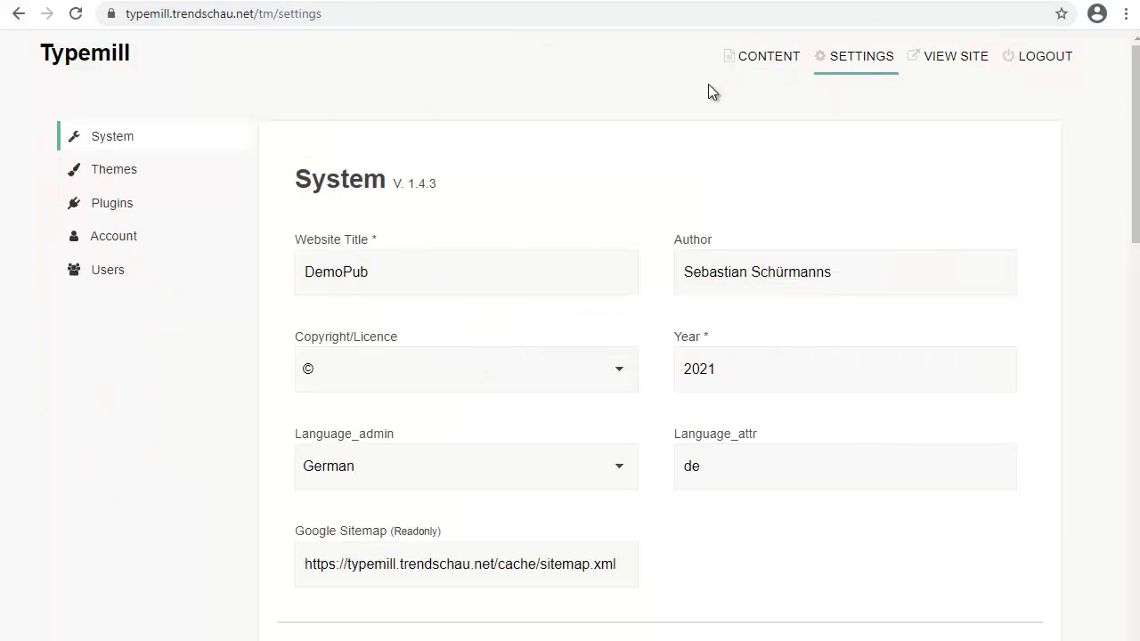
Step: Activate the ebooks plugin and save all plugin settings
{"action": "left_click", "coordinate": [181, 207]}
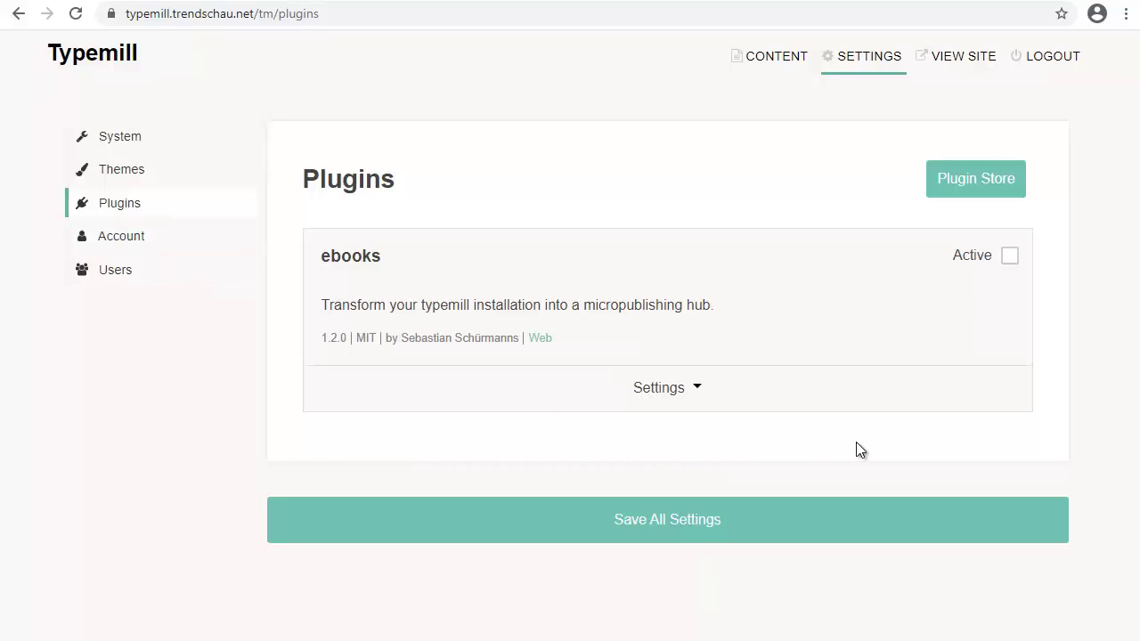
{"action": "left_click", "coordinate": [1010, 258]}
{"action": "left_click", "coordinate": [718, 390]}
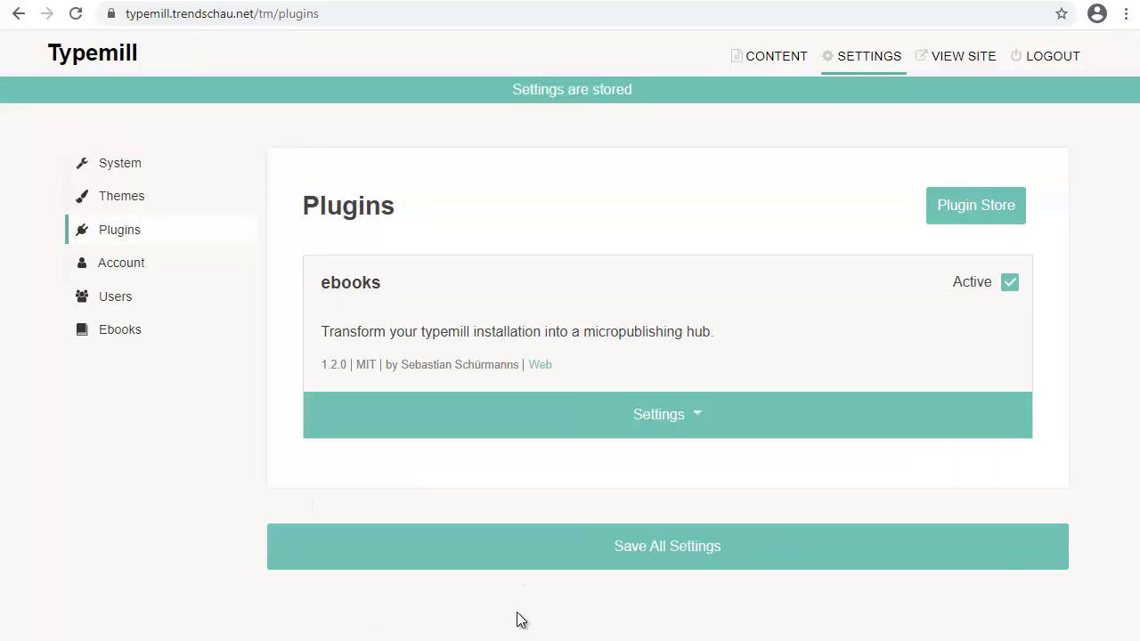
Step: Open the ebook creation wizard, preview the electric book layout and select the typemill layout
{"action": "left_click", "coordinate": [142, 344]}
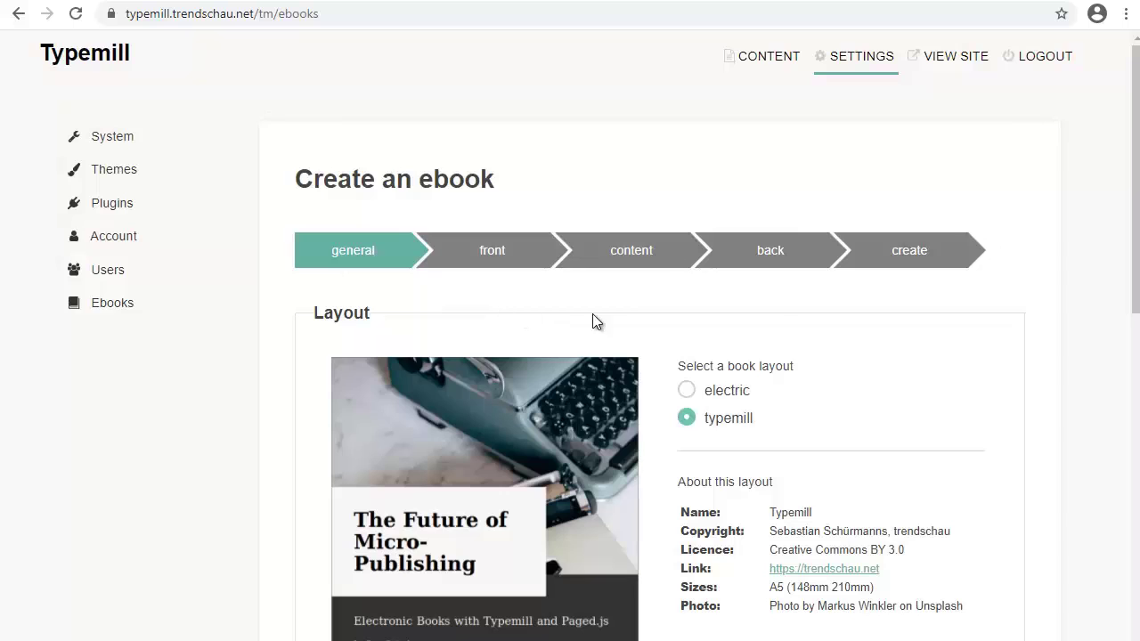
{"action": "left_click", "coordinate": [688, 392]}
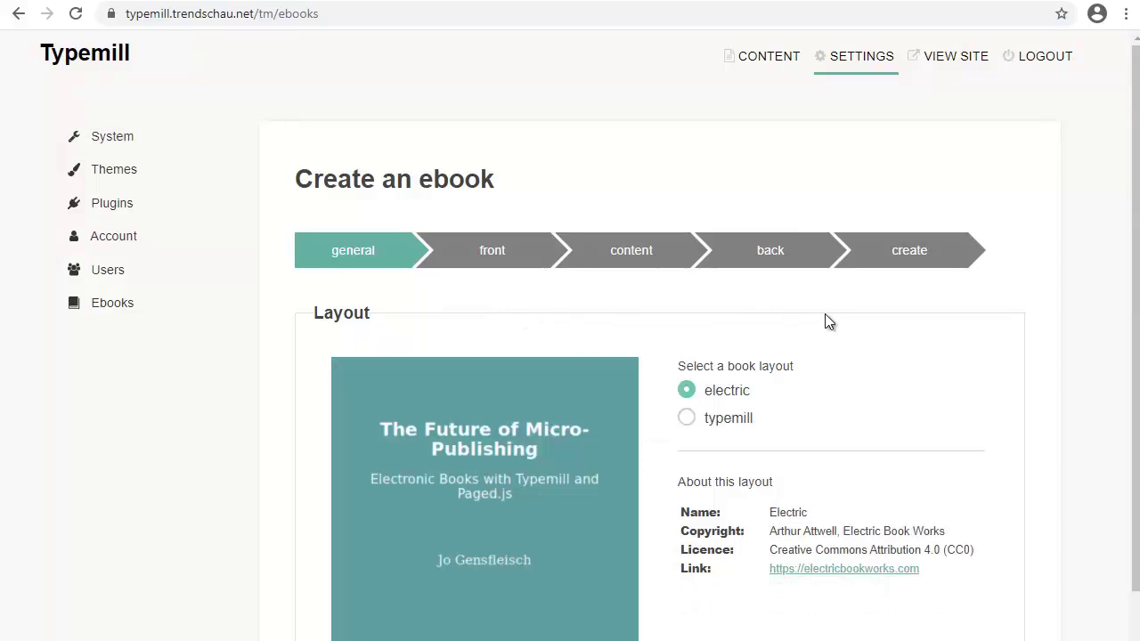
{"action": "scroll", "coordinate": [862, 312], "scroll_direction": "down", "scroll_amount": 3}
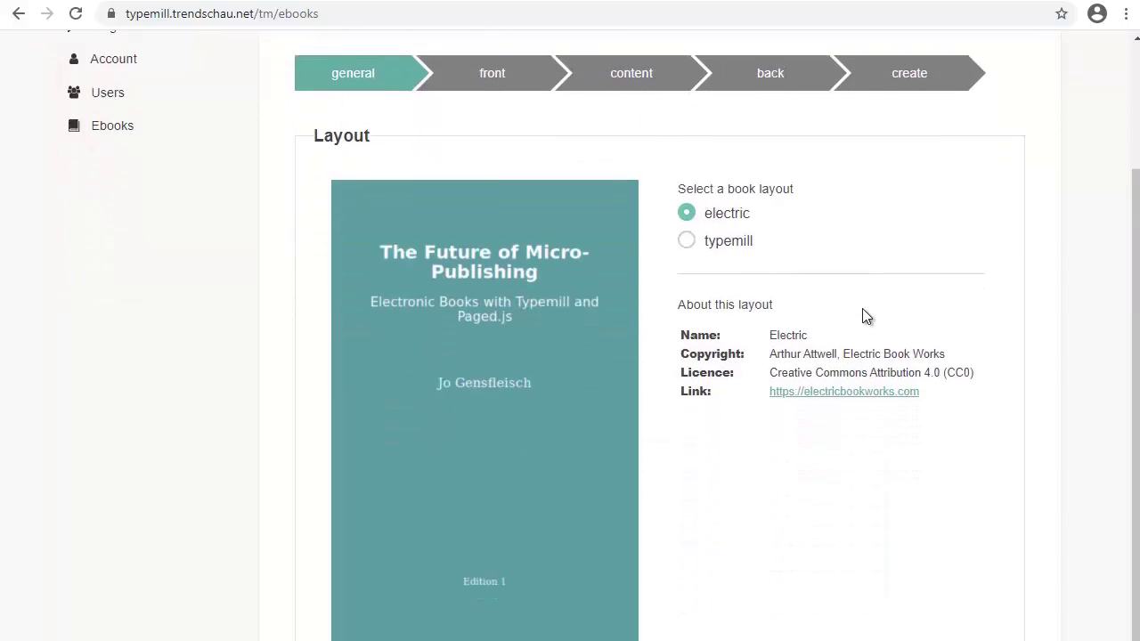
{"action": "scroll", "coordinate": [876, 186], "scroll_direction": "up", "scroll_amount": 3}
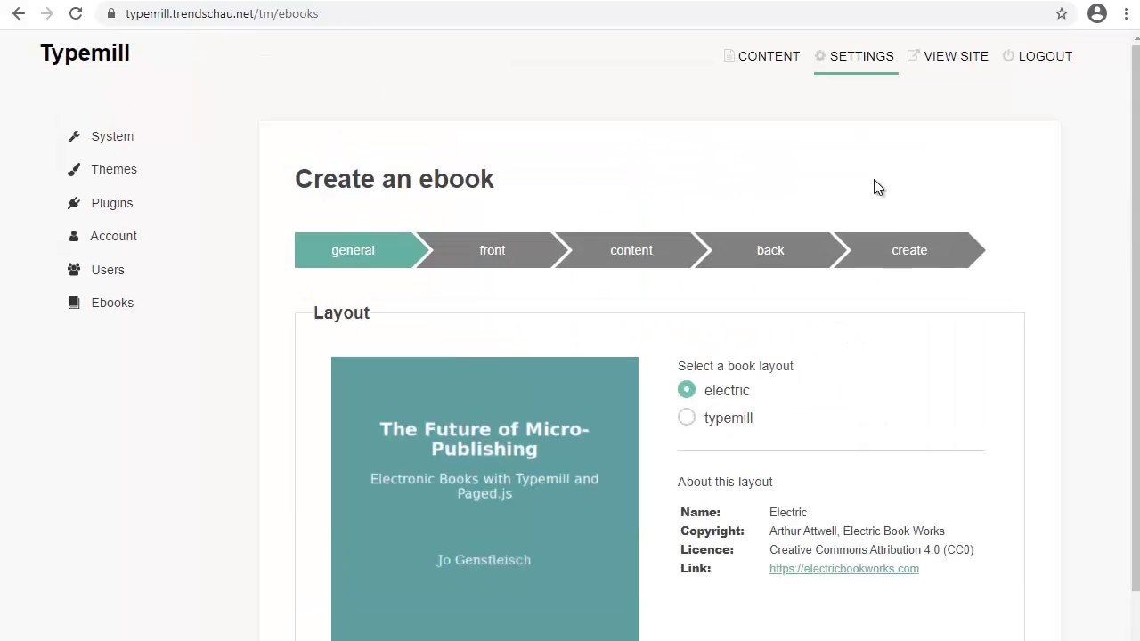
{"action": "left_click", "coordinate": [687, 418]}
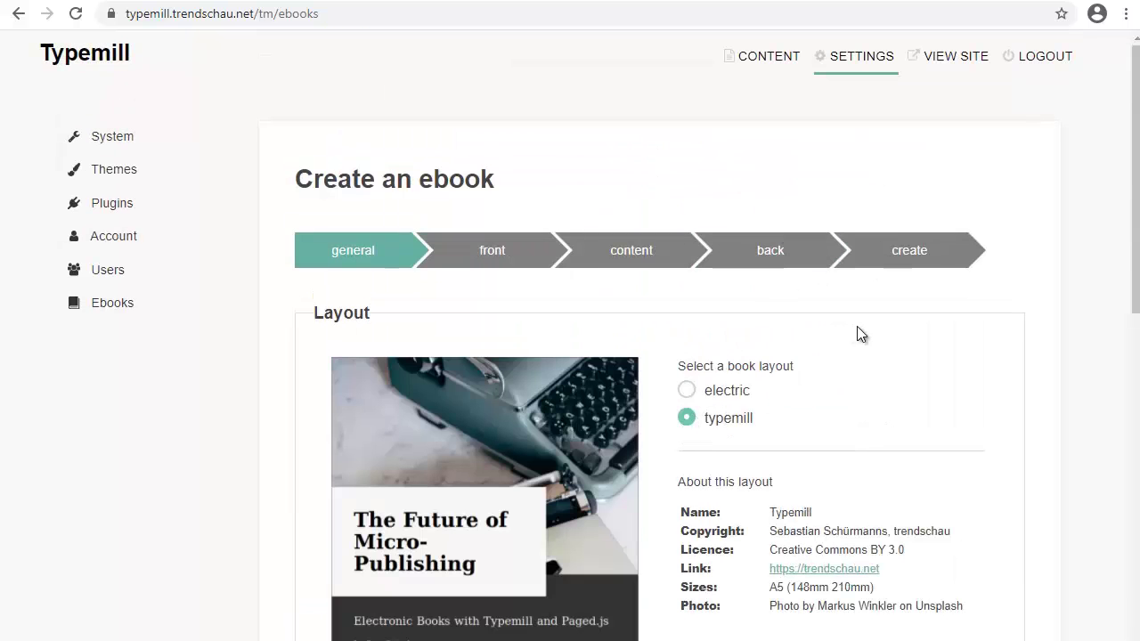
Step: Review the ebook's layout, general, hyphen, endnote and additional settings, and continue to the front step
{"action": "scroll", "coordinate": [843, 325], "scroll_direction": "down", "scroll_amount": 14}
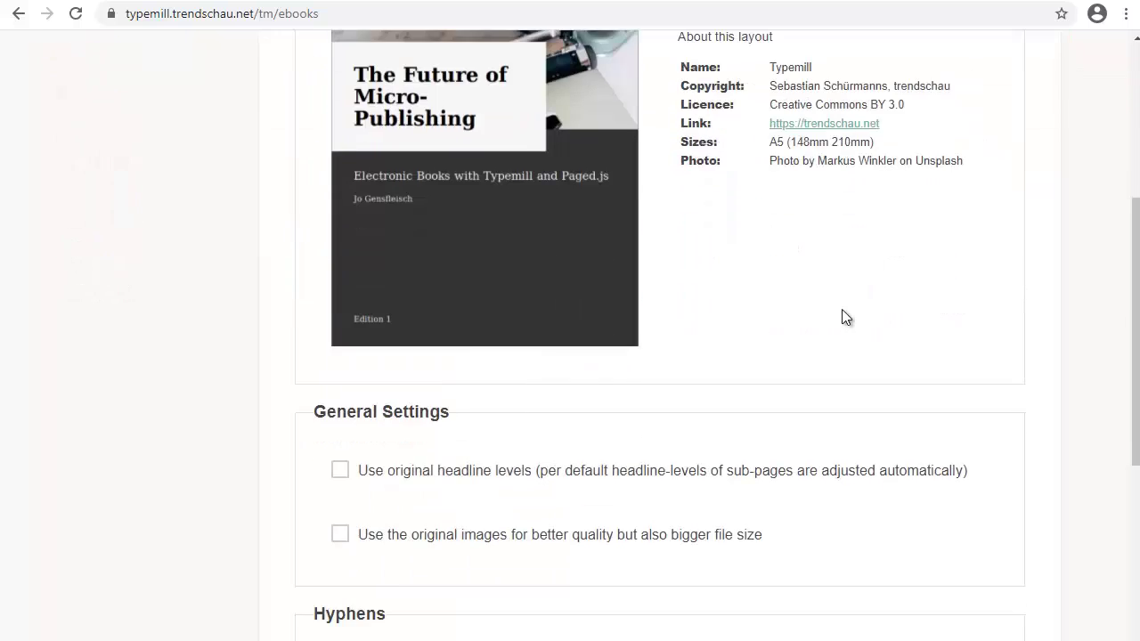
{"action": "scroll", "coordinate": [845, 295], "scroll_direction": "up", "scroll_amount": 14}
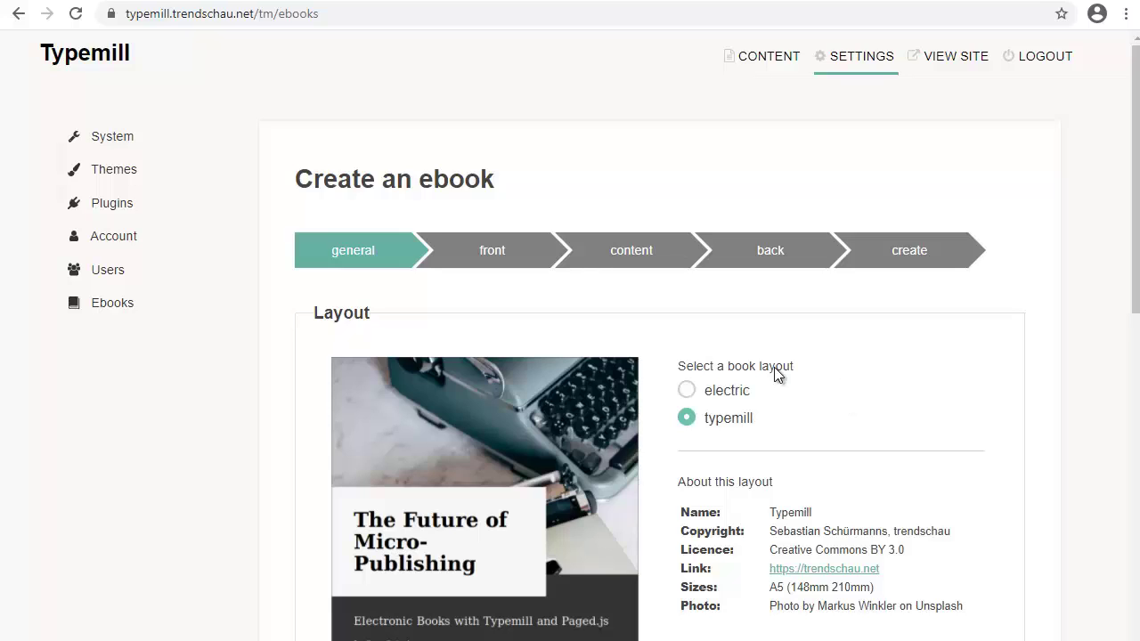
{"action": "scroll", "coordinate": [774, 368], "scroll_direction": "down", "scroll_amount": 1}
{"action": "scroll", "coordinate": [774, 374], "scroll_direction": "down", "scroll_amount": 7}
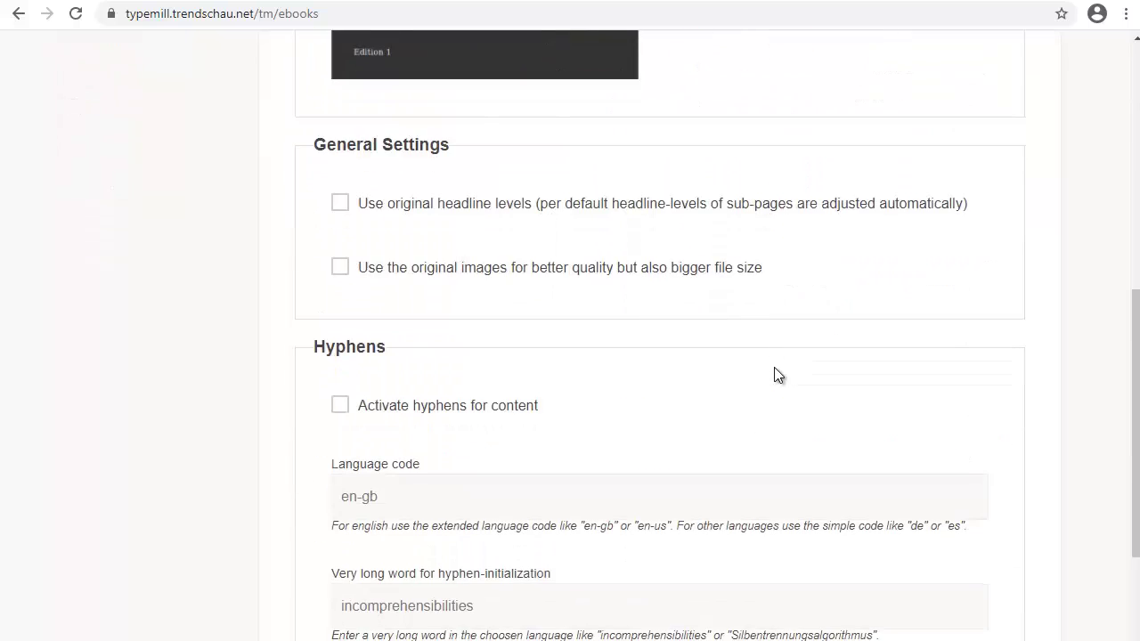
{"action": "scroll", "coordinate": [774, 374], "scroll_direction": "down", "scroll_amount": 5}
{"action": "scroll", "coordinate": [775, 375], "scroll_direction": "down", "scroll_amount": 3}
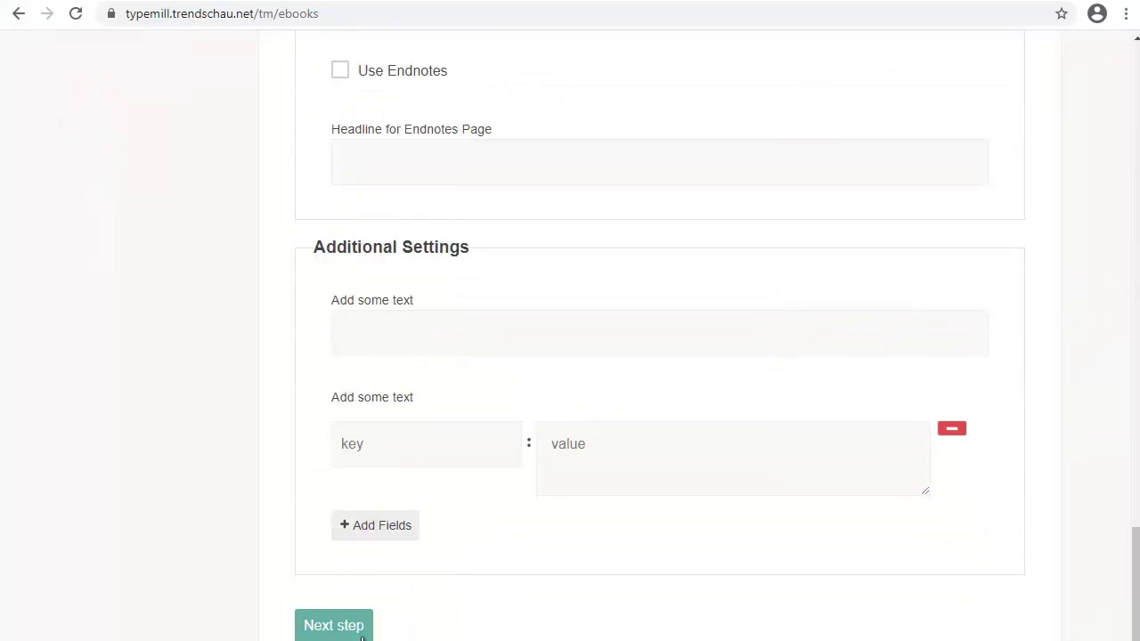
{"action": "left_click", "coordinate": [334, 631]}
Step: Examine the title, subtitle, author and edition entries for the ebook's cover and title page
{"action": "scroll", "coordinate": [590, 611], "scroll_direction": "up", "scroll_amount": 10}
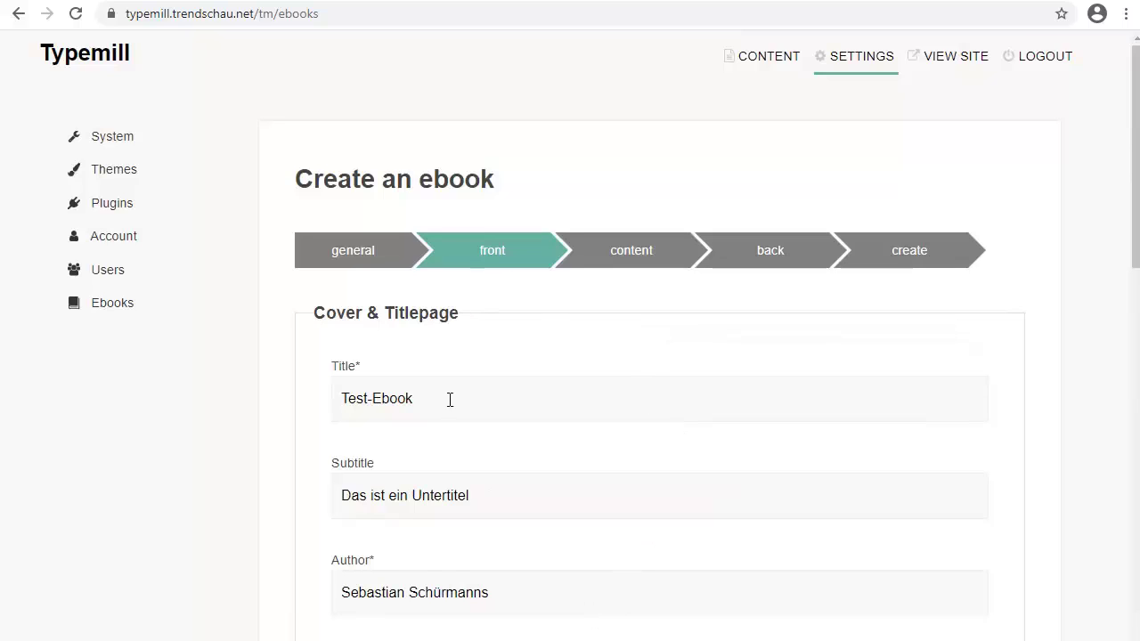
{"action": "left_click_drag", "start_coordinate": [448, 397], "coordinate": [258, 406]}
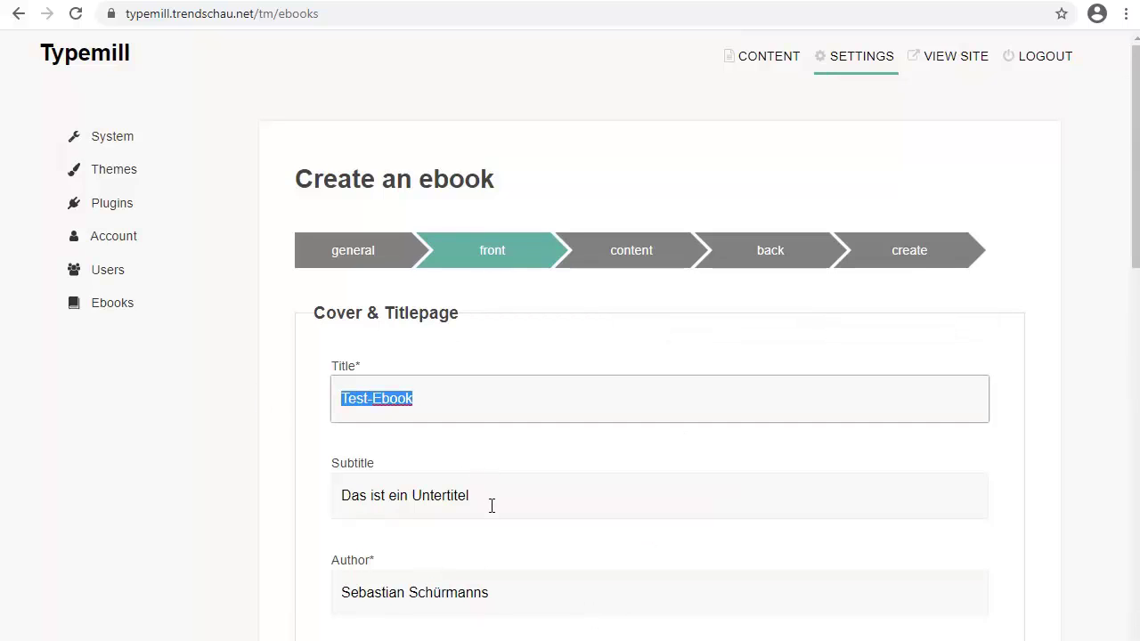
{"action": "left_click_drag", "start_coordinate": [491, 504], "coordinate": [295, 514]}
{"action": "scroll", "coordinate": [349, 552], "scroll_direction": "down", "scroll_amount": 1}
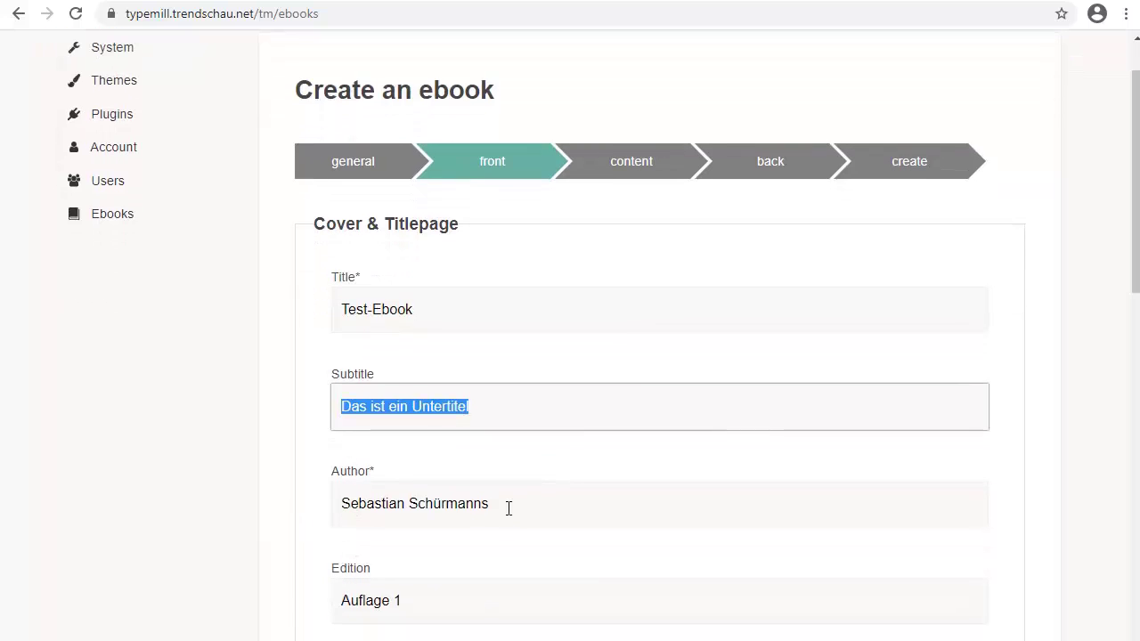
{"action": "left_click_drag", "start_coordinate": [509, 507], "coordinate": [168, 518]}
{"action": "scroll", "coordinate": [243, 511], "scroll_direction": "down", "scroll_amount": 2}
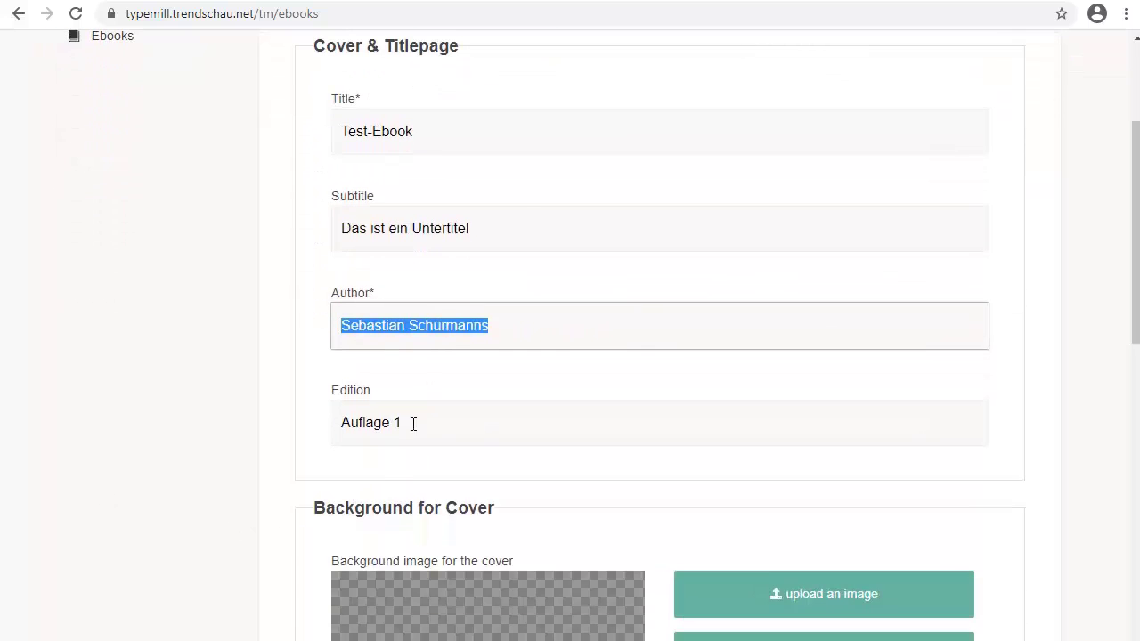
{"action": "left_click_drag", "start_coordinate": [411, 425], "coordinate": [237, 512]}
{"action": "scroll", "coordinate": [460, 458], "scroll_direction": "down", "scroll_amount": 3}
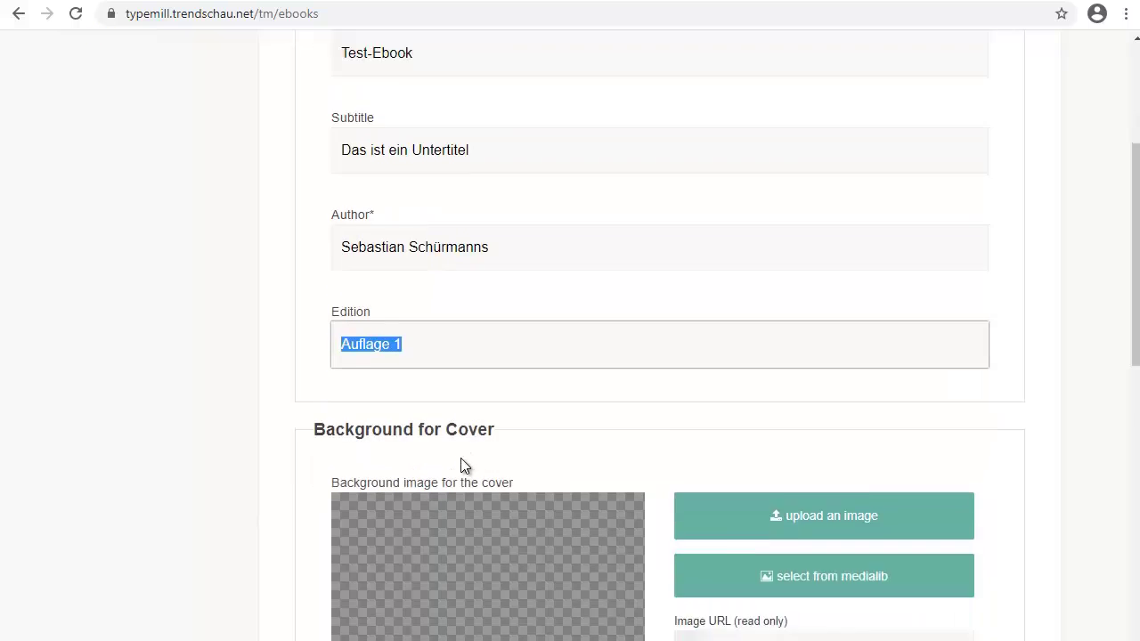
Step: Review the cover background, imprint, dedication and table of contents options, and continue to the content step
{"action": "scroll", "coordinate": [460, 459], "scroll_direction": "down", "scroll_amount": 1}
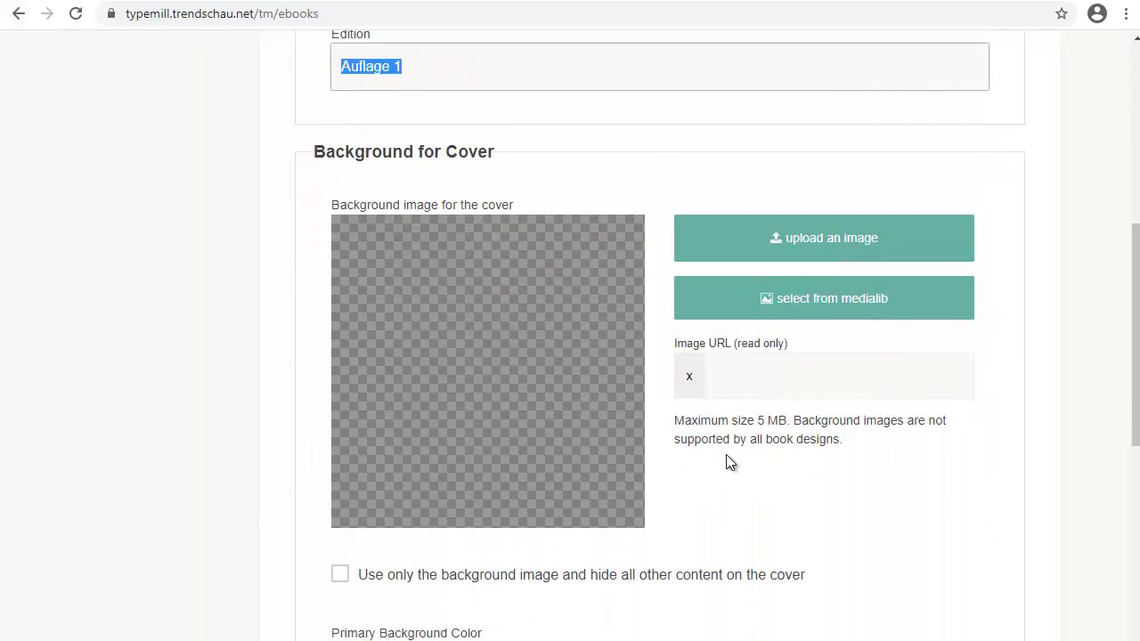
{"action": "scroll", "coordinate": [415, 478], "scroll_direction": "down", "scroll_amount": 1}
{"action": "scroll", "coordinate": [504, 524], "scroll_direction": "down", "scroll_amount": 2}
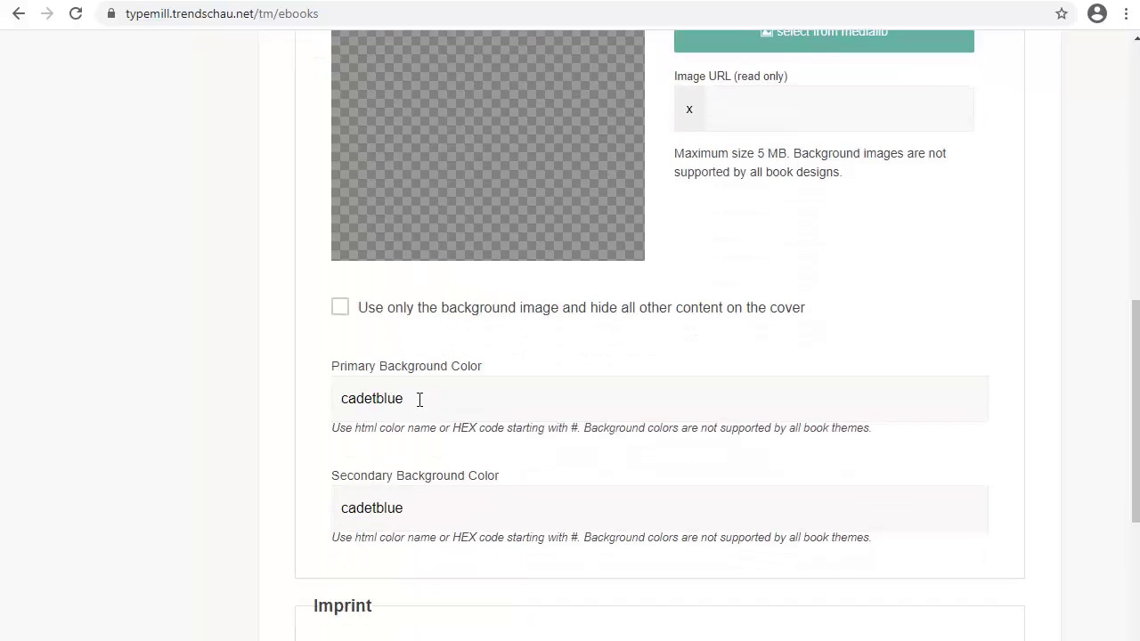
{"action": "double_click", "coordinate": [423, 399]}
{"action": "double_click", "coordinate": [425, 509]}
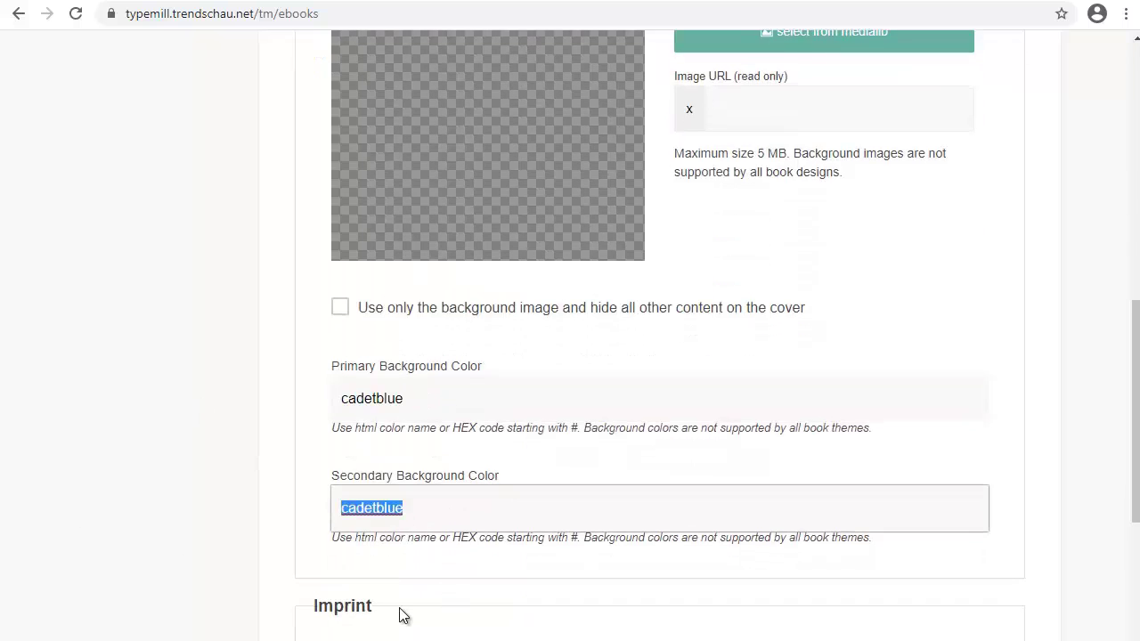
{"action": "scroll", "coordinate": [446, 525], "scroll_direction": "down", "scroll_amount": 2}
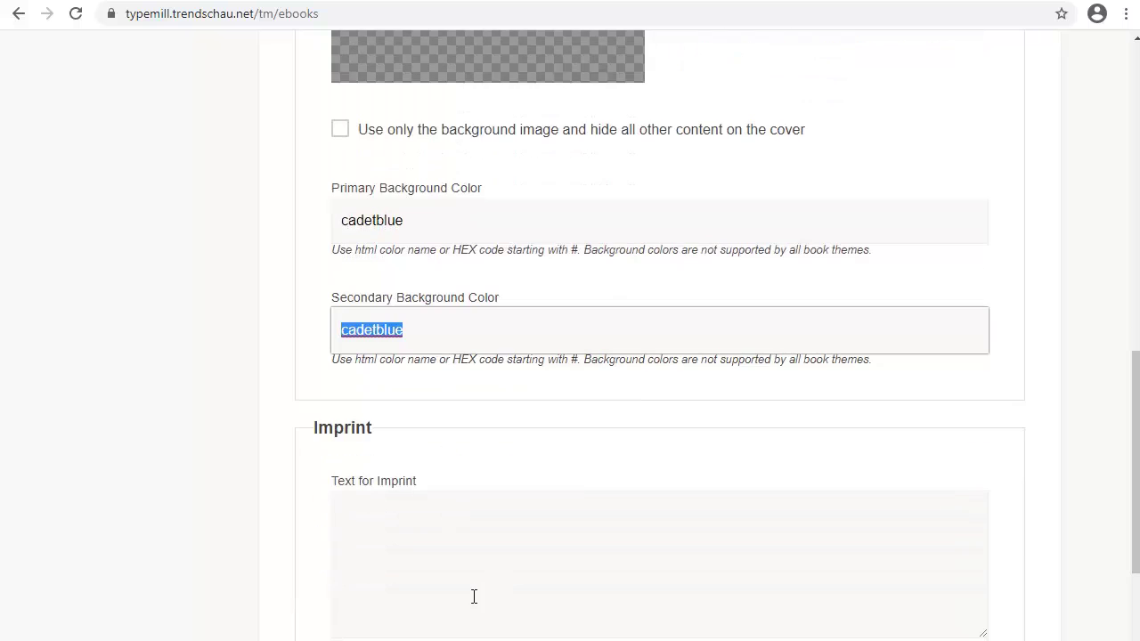
{"action": "scroll", "coordinate": [510, 472], "scroll_direction": "down", "scroll_amount": 4}
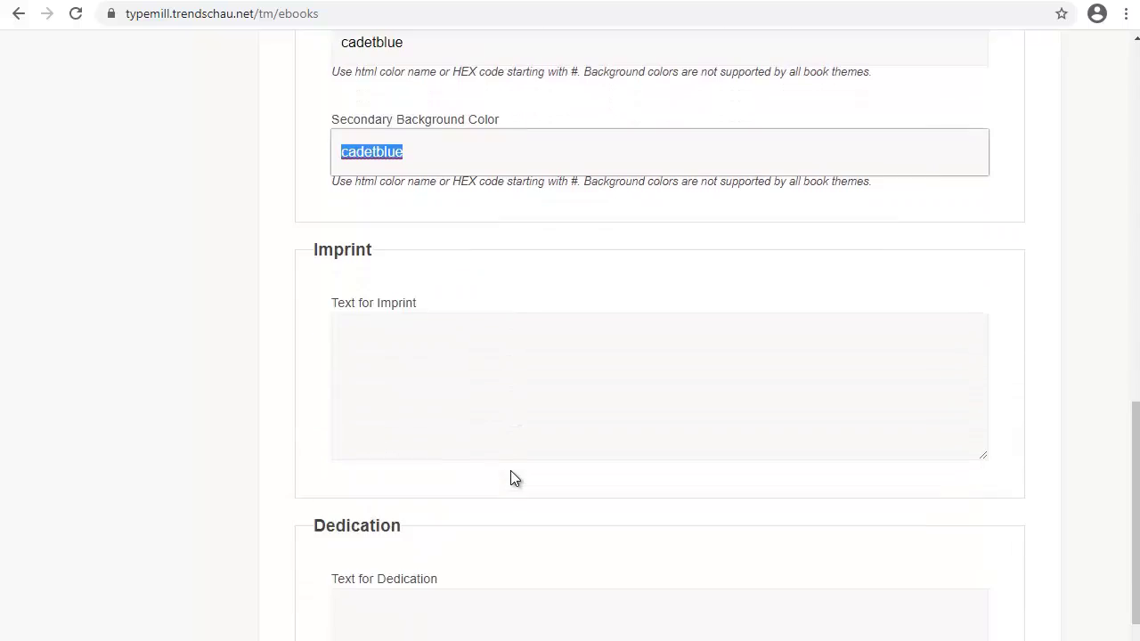
{"action": "scroll", "coordinate": [510, 478], "scroll_direction": "down", "scroll_amount": 2}
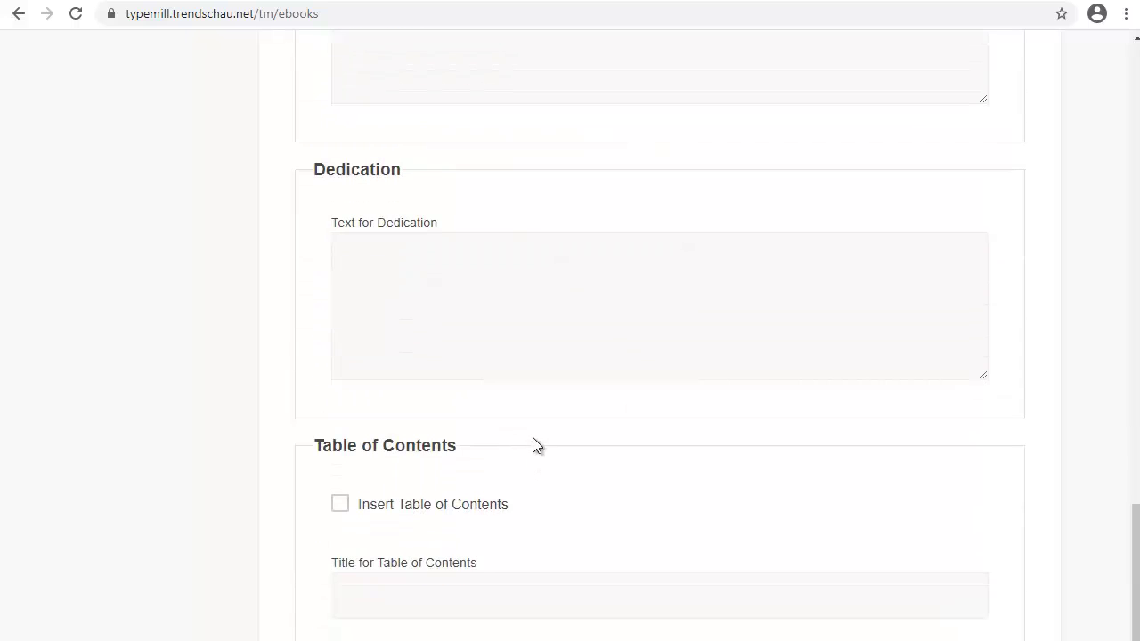
{"action": "scroll", "coordinate": [533, 437], "scroll_direction": "down", "scroll_amount": 2}
{"action": "scroll", "coordinate": [535, 438], "scroll_direction": "down", "scroll_amount": 1}
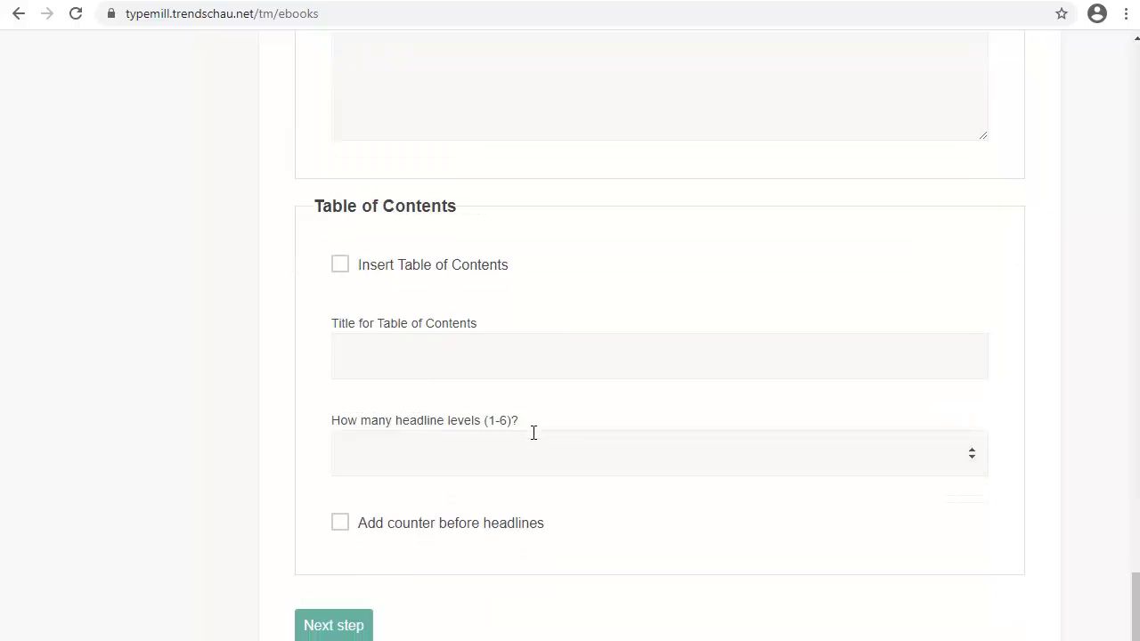
{"action": "left_click", "coordinate": [334, 625]}
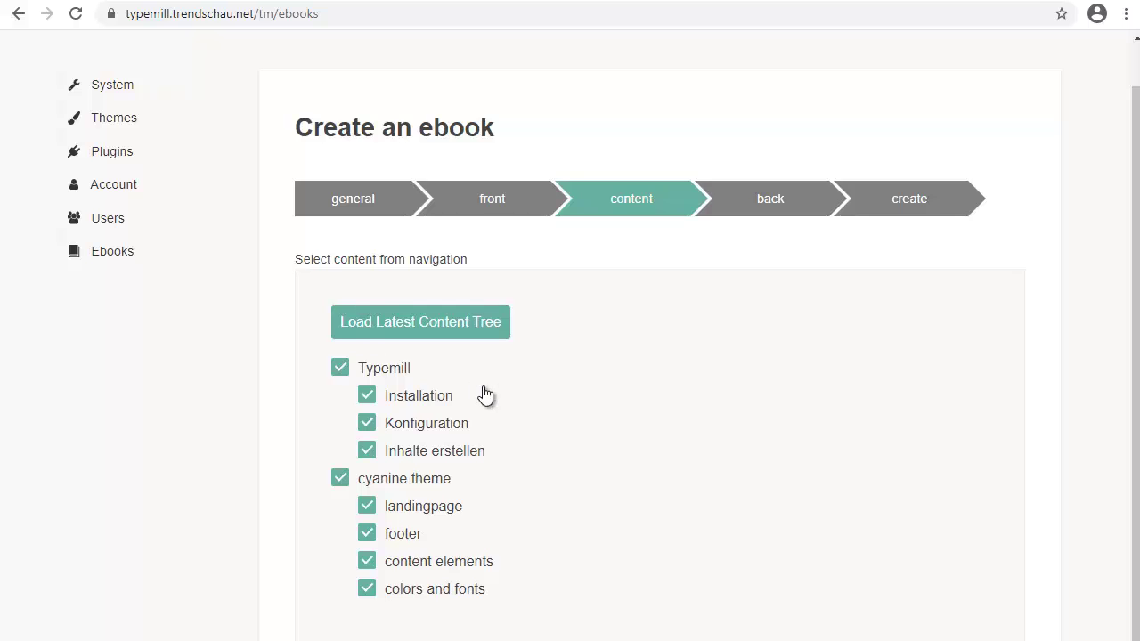
Step: Exclude the cyanine theme folder, including its footer and content elements pages, from the ebook and continue to the back step
{"action": "left_click", "coordinate": [367, 534]}
{"action": "left_click", "coordinate": [367, 561]}
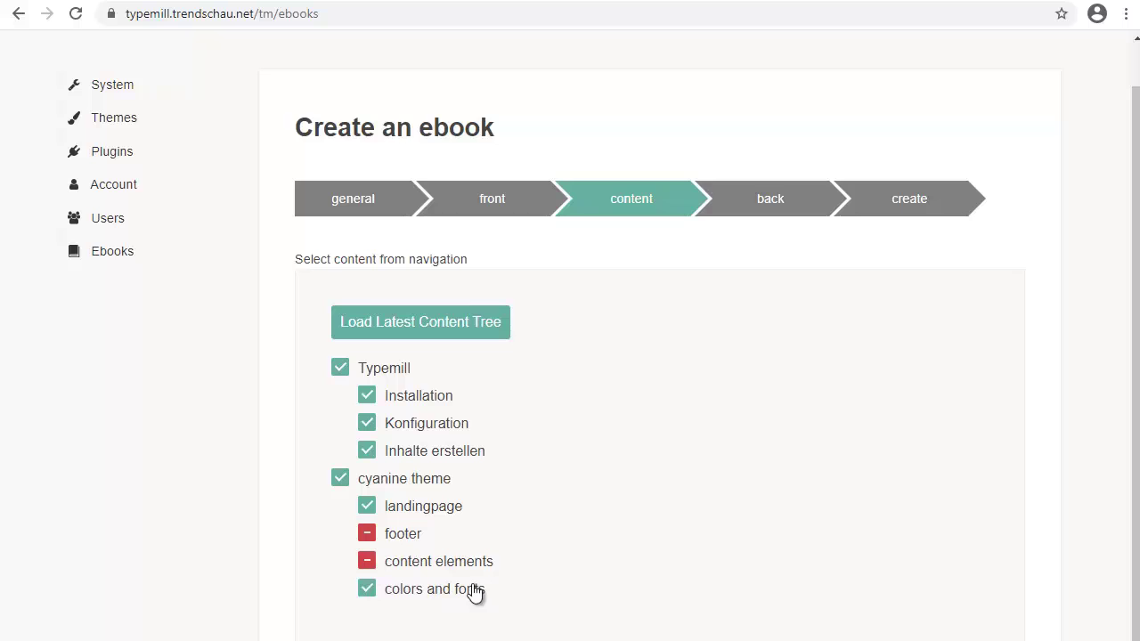
{"action": "left_click", "coordinate": [340, 481]}
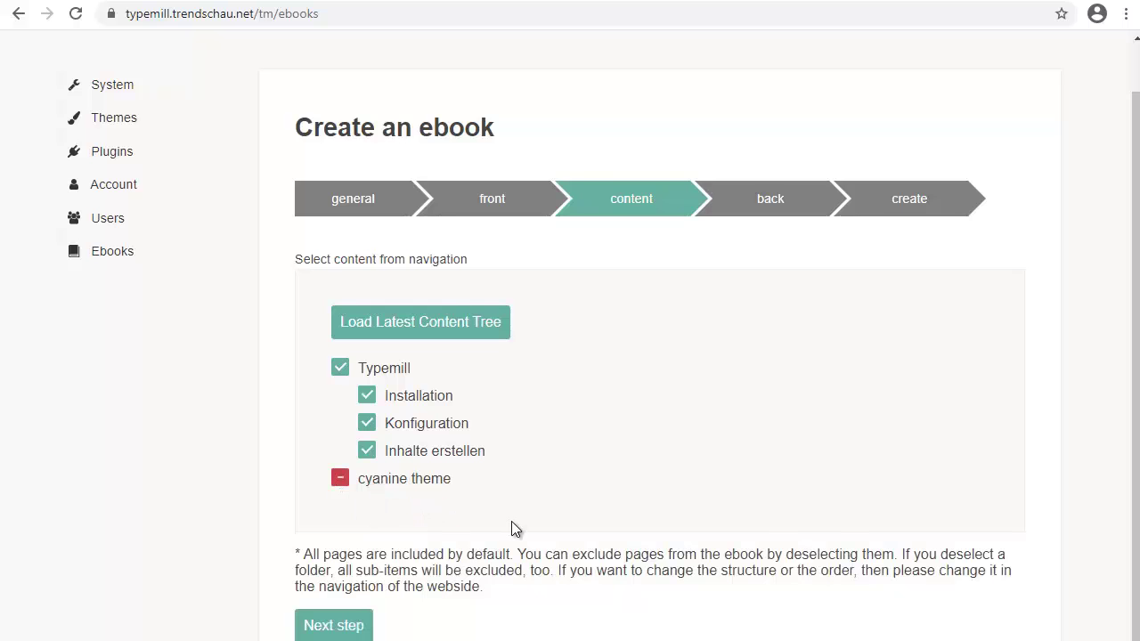
{"action": "left_click", "coordinate": [354, 628]}
Step: Leave the blurb empty and continue to the create step
{"action": "left_click", "coordinate": [508, 455]}
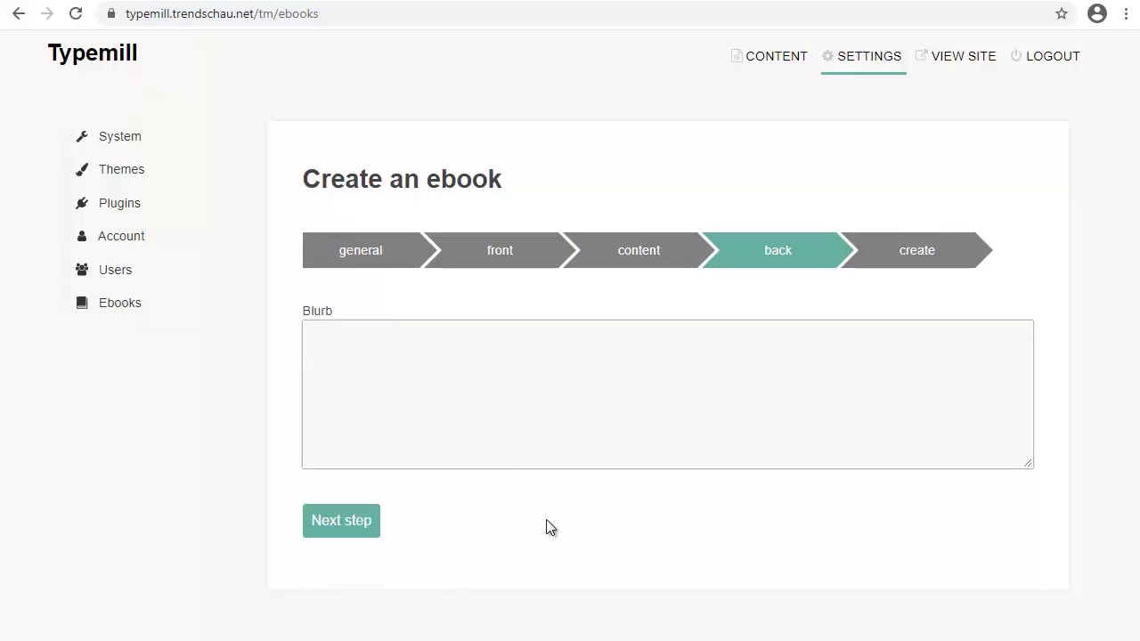
{"action": "left_click", "coordinate": [339, 524]}
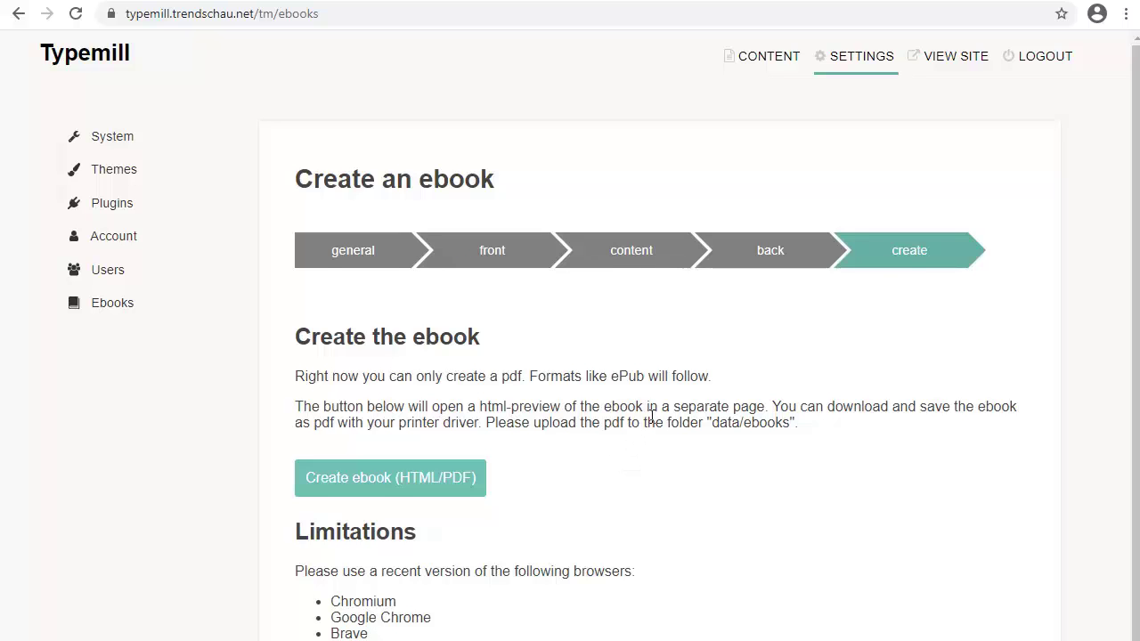
Step: Examine the supported browsers and the required PDF printer settings in the Limitations section
{"action": "scroll", "coordinate": [652, 417], "scroll_direction": "down", "scroll_amount": 2}
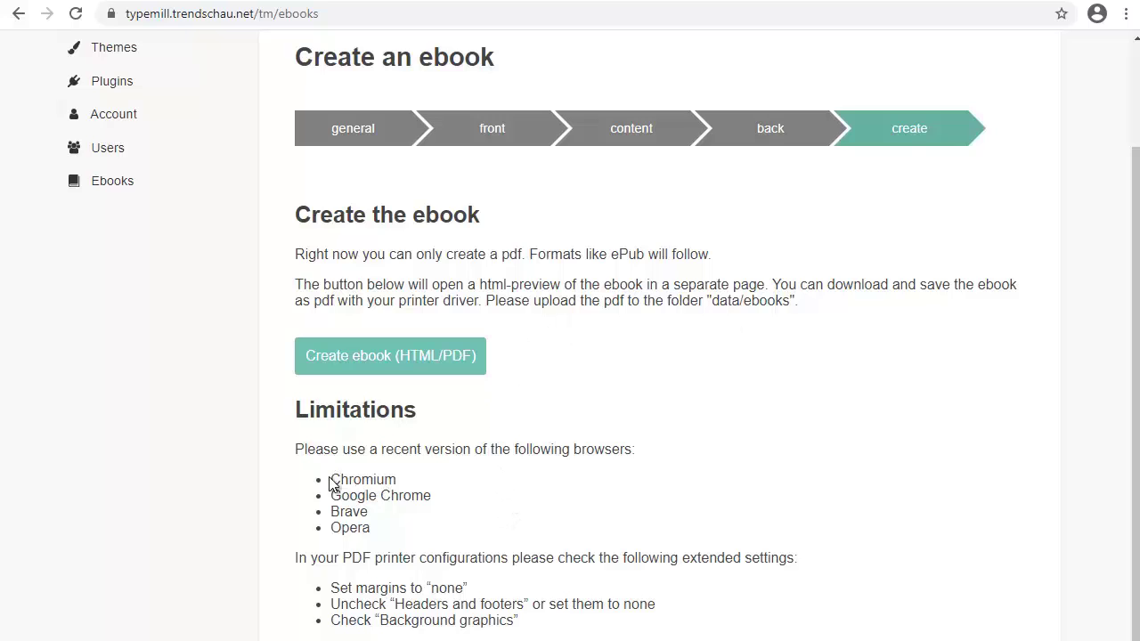
{"action": "left_click_drag", "start_coordinate": [330, 479], "coordinate": [398, 481]}
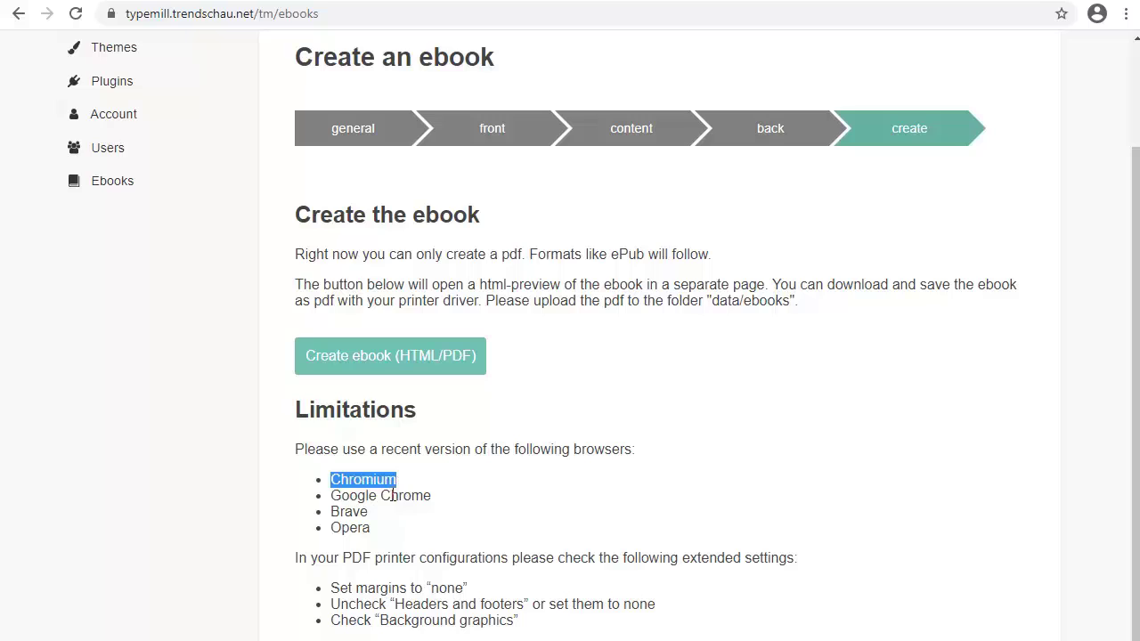
{"action": "double_click", "coordinate": [365, 514]}
{"action": "double_click", "coordinate": [371, 528]}
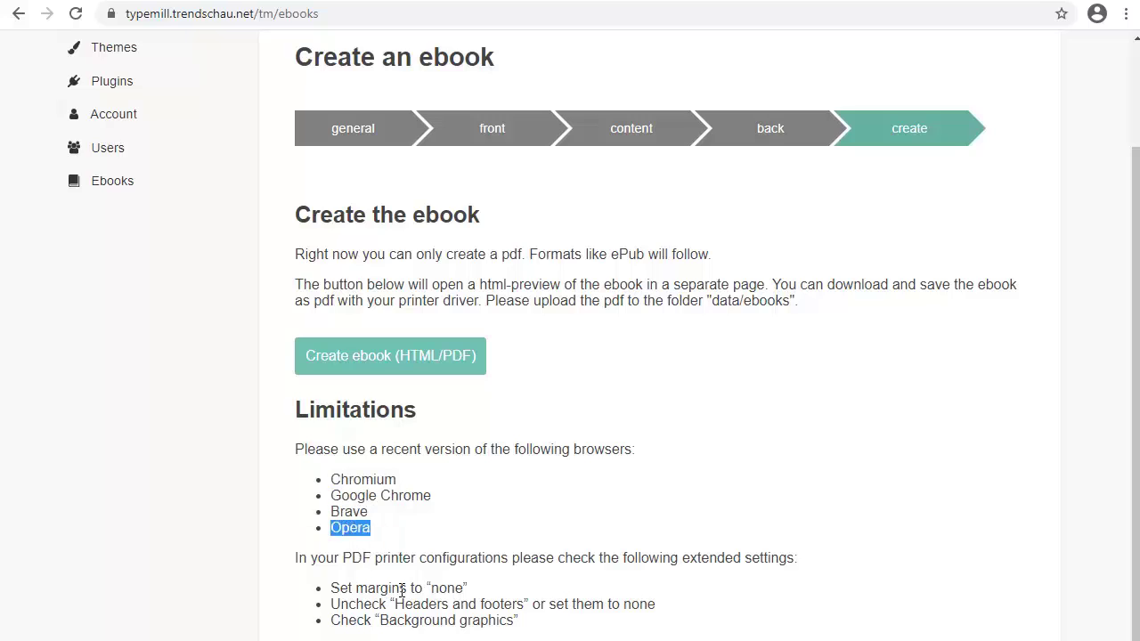
{"action": "left_click_drag", "start_coordinate": [331, 588], "coordinate": [520, 622]}
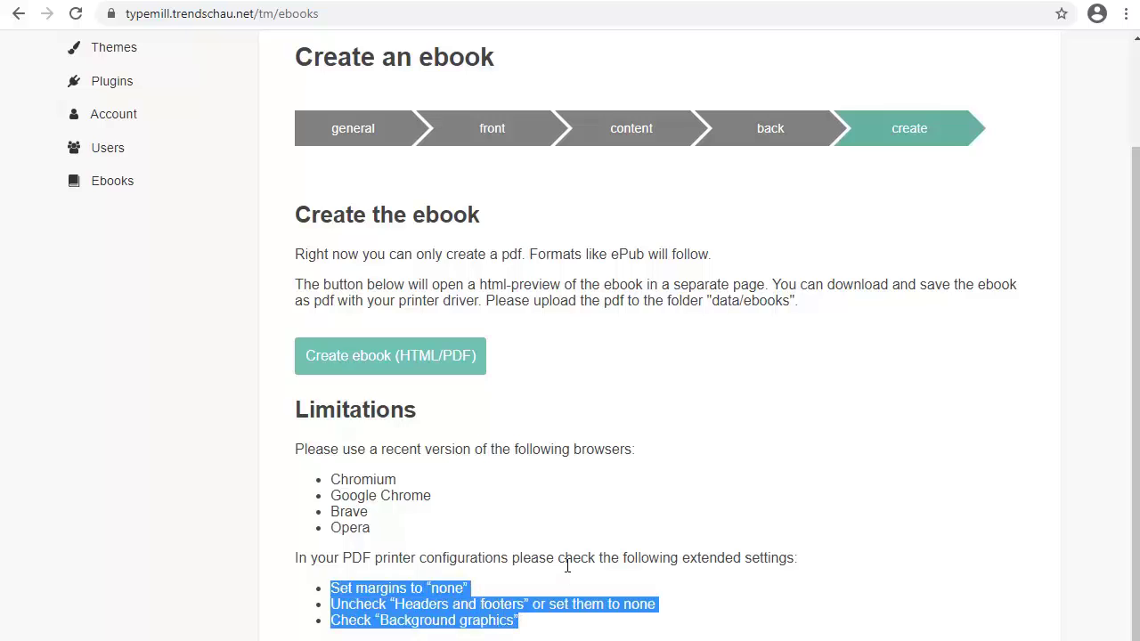
Step: Create the ebook as an HTML/PDF preview in a separate page
{"action": "scroll", "coordinate": [611, 505], "scroll_direction": "up", "scroll_amount": 2}
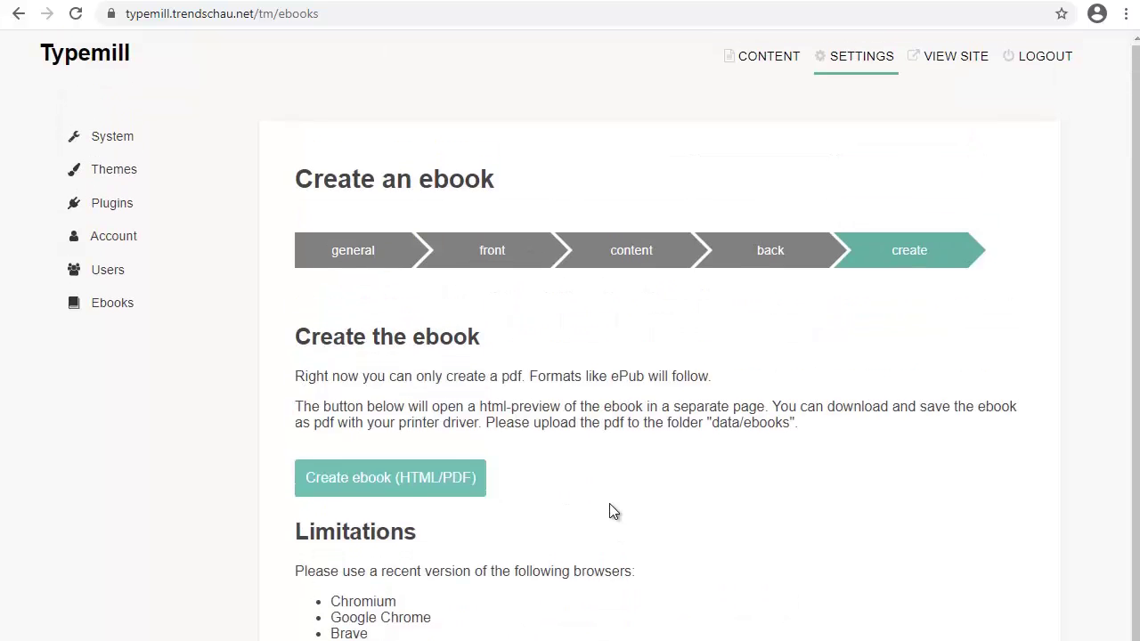
{"action": "left_click", "coordinate": [437, 490]}
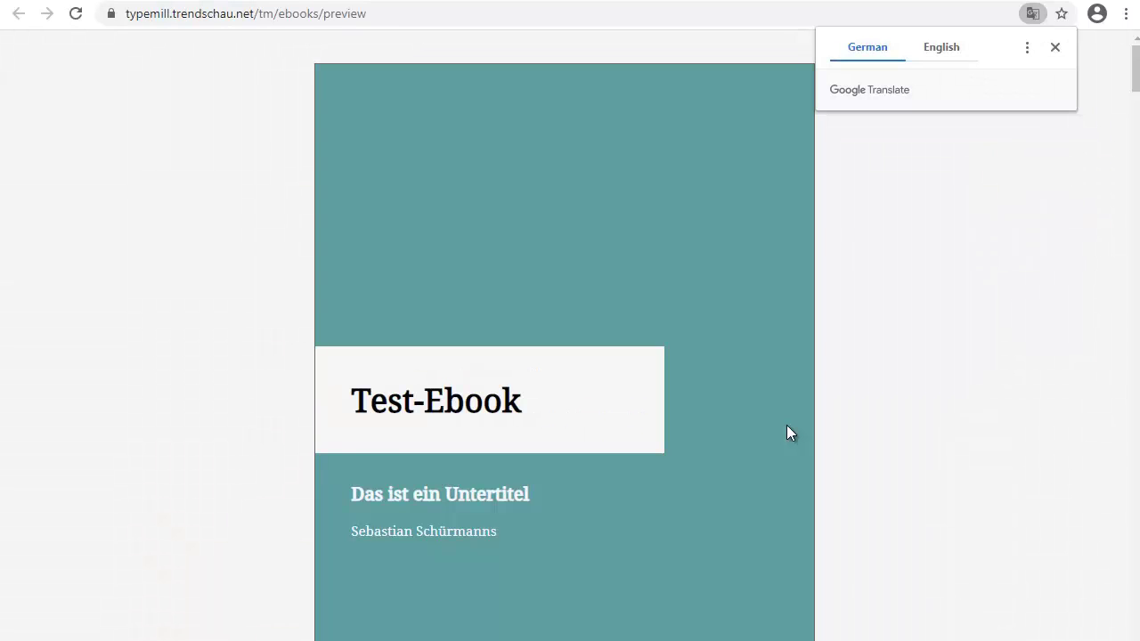
Step: Examine the ebook preview from the cover through the chapters on installation, configuration and content creation, and return to the cover
{"action": "scroll", "coordinate": [881, 397], "scroll_direction": "down", "scroll_amount": 20}
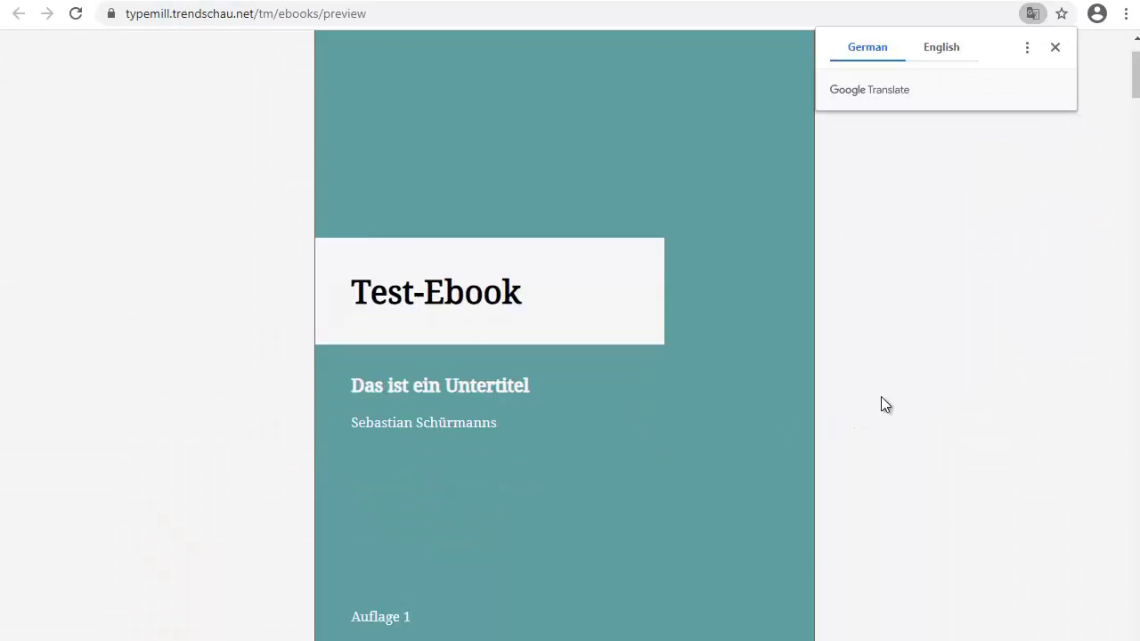
{"action": "scroll", "coordinate": [882, 394], "scroll_direction": "up", "scroll_amount": 2}
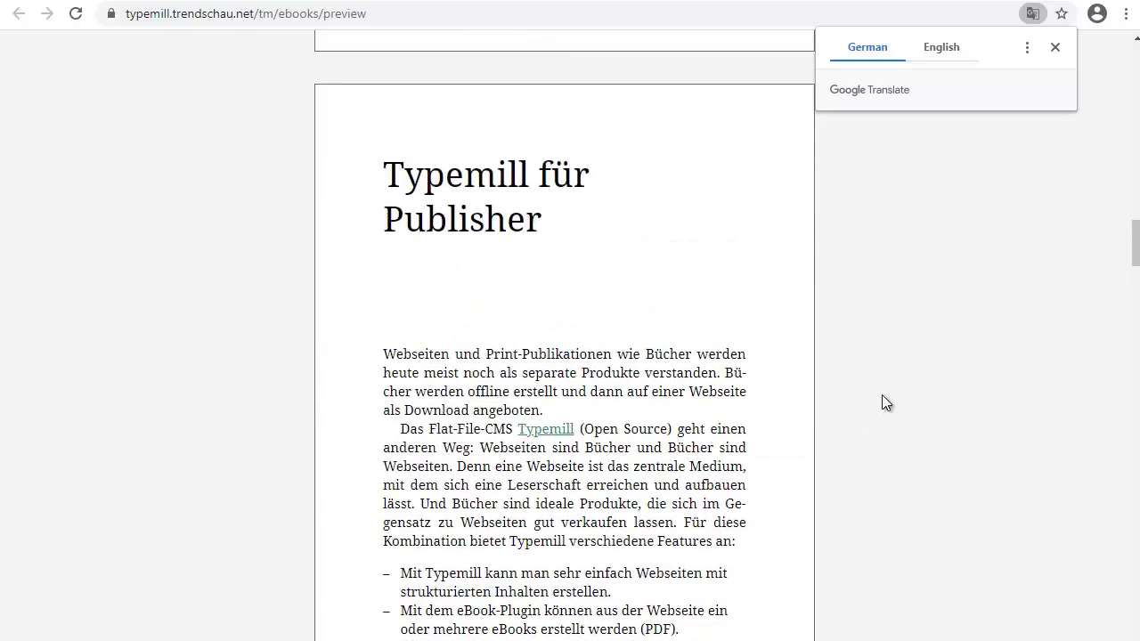
{"action": "scroll", "coordinate": [881, 395], "scroll_direction": "down", "scroll_amount": 1}
{"action": "scroll", "coordinate": [882, 395], "scroll_direction": "down", "scroll_amount": 2}
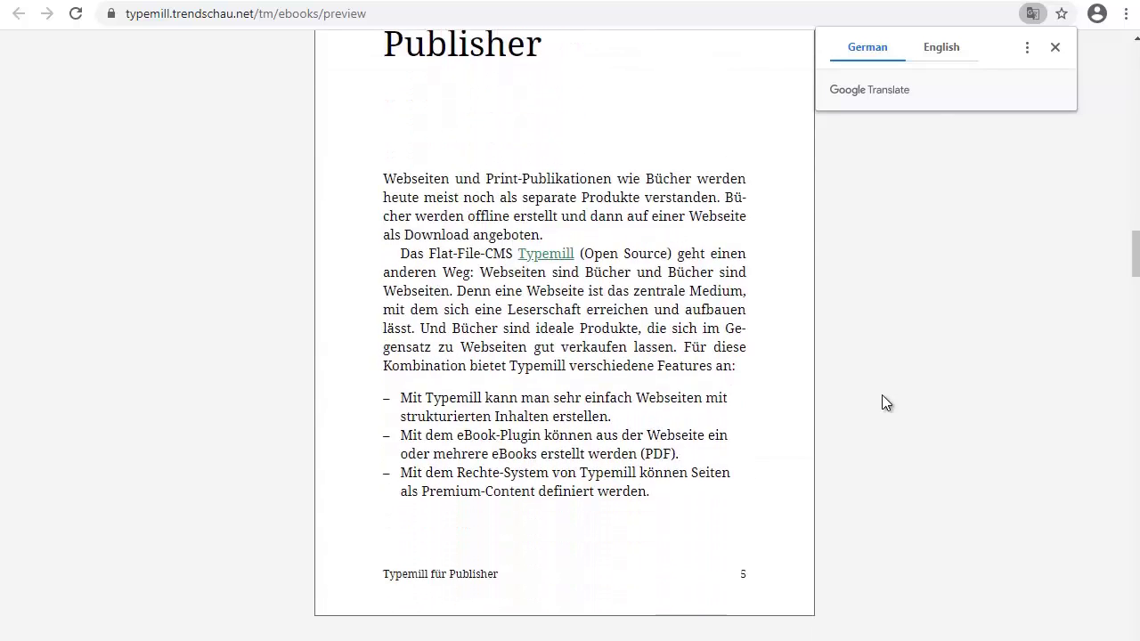
{"action": "scroll", "coordinate": [881, 399], "scroll_direction": "down", "scroll_amount": 6}
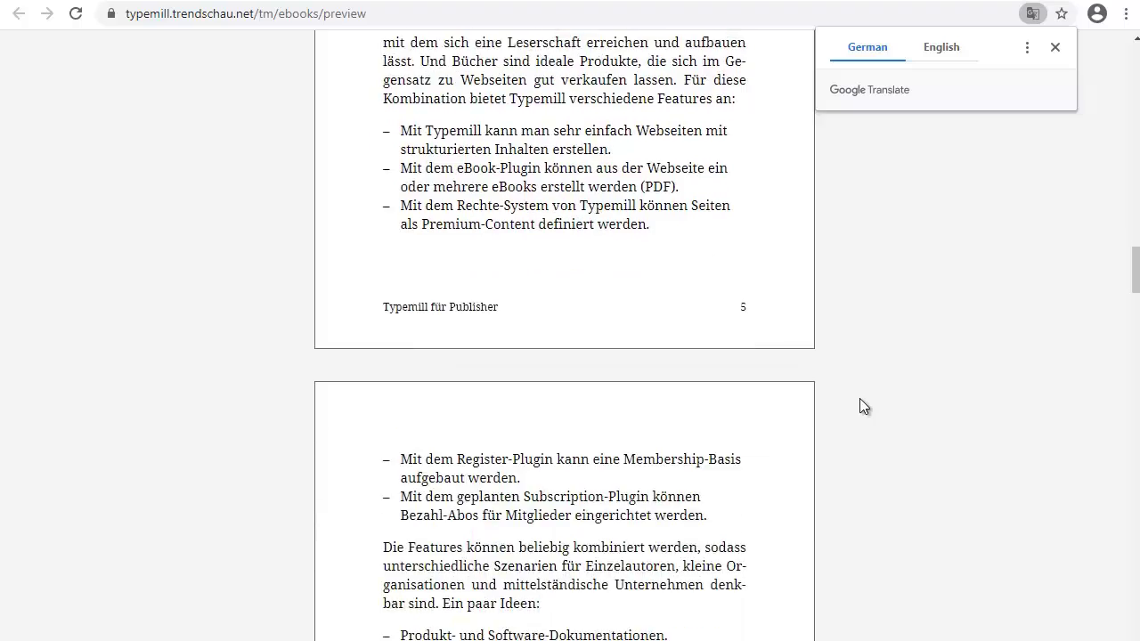
{"action": "scroll", "coordinate": [690, 455], "scroll_direction": "down", "scroll_amount": 10}
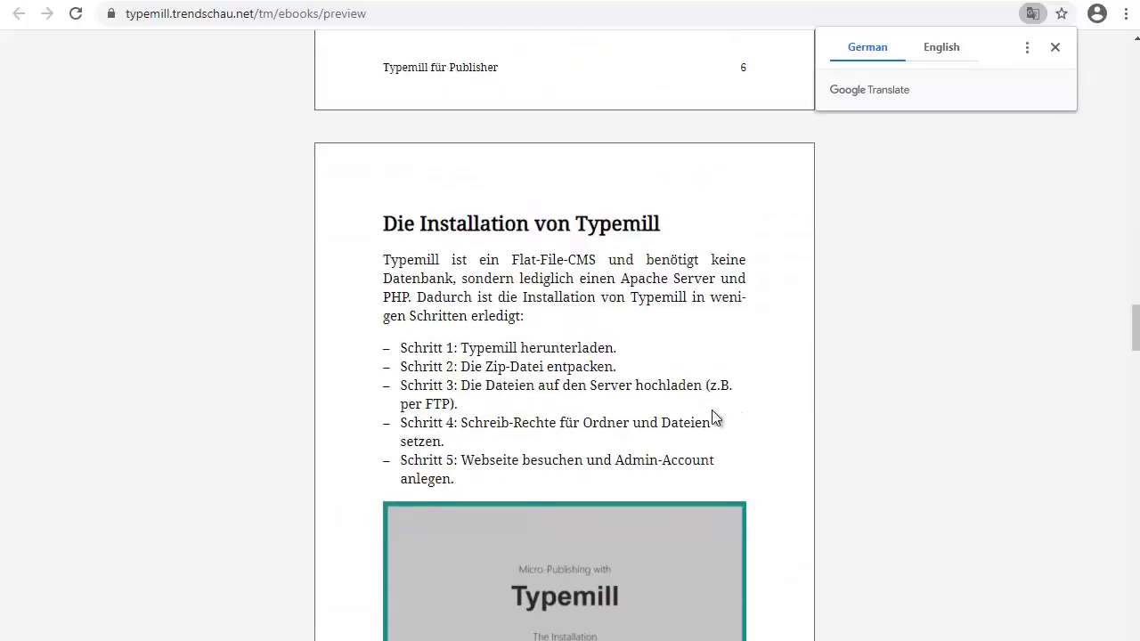
{"action": "scroll", "coordinate": [712, 416], "scroll_direction": "down", "scroll_amount": 5}
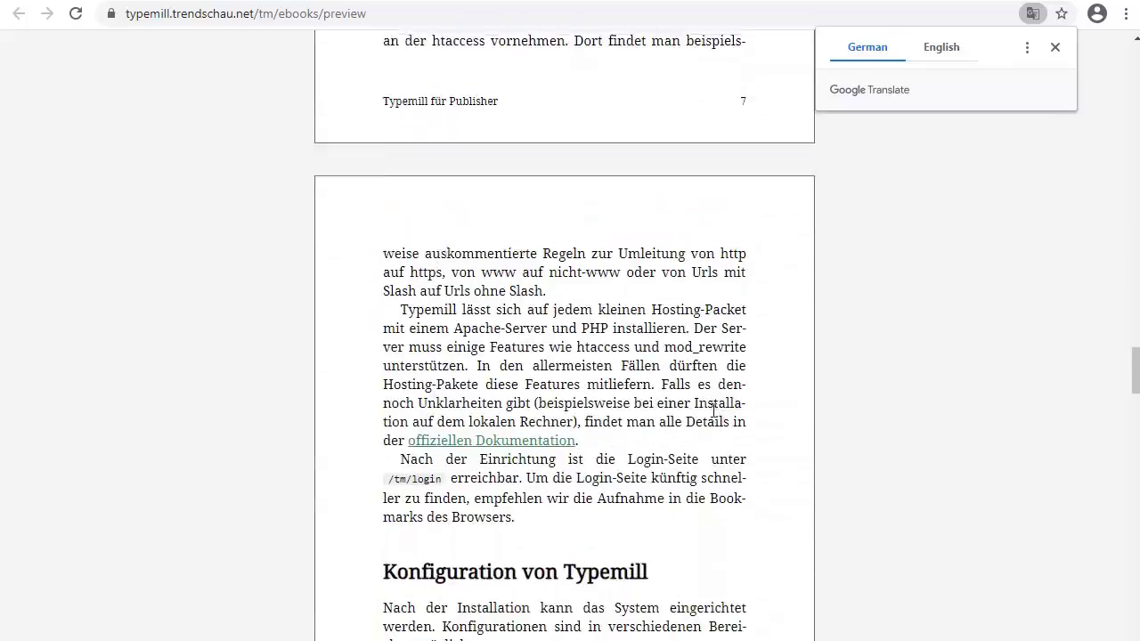
{"action": "scroll", "coordinate": [425, 478], "scroll_direction": "up", "scroll_amount": 4}
{"action": "scroll", "coordinate": [630, 467], "scroll_direction": "up", "scroll_amount": 4}
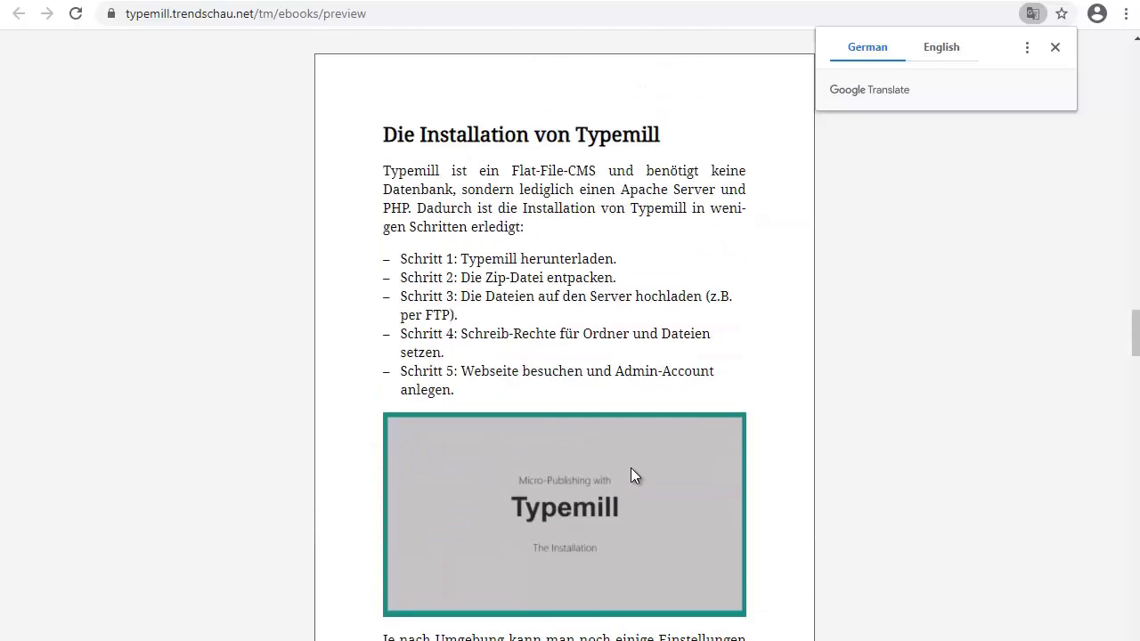
{"action": "scroll", "coordinate": [635, 466], "scroll_direction": "down", "scroll_amount": 5}
{"action": "scroll", "coordinate": [636, 465], "scroll_direction": "down", "scroll_amount": 15}
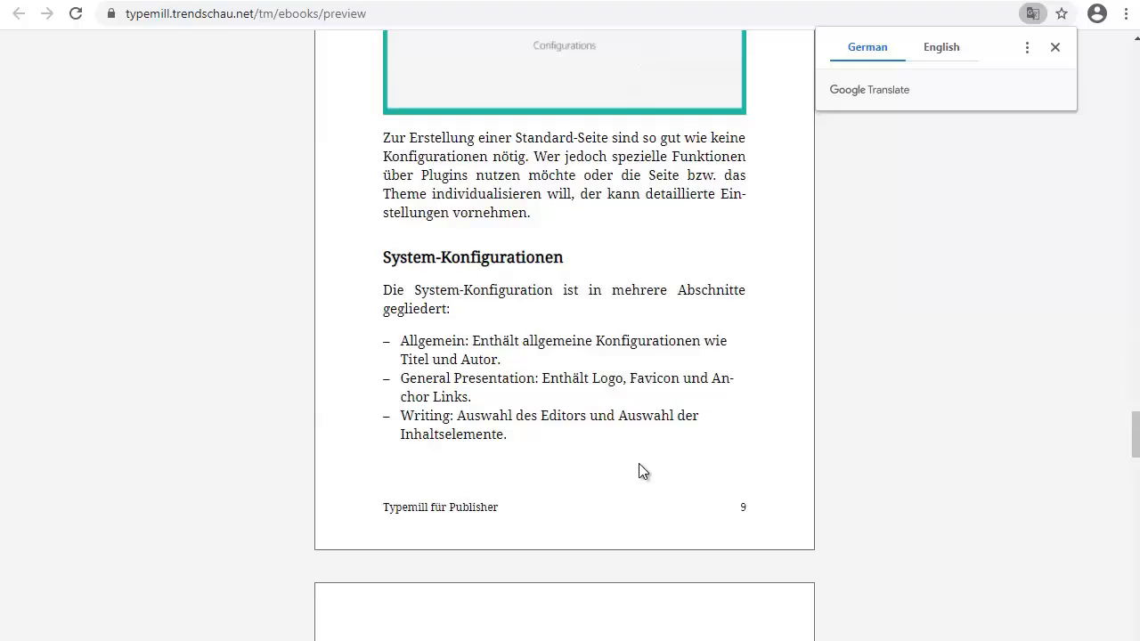
{"action": "scroll", "coordinate": [639, 463], "scroll_direction": "down", "scroll_amount": 3}
{"action": "scroll", "coordinate": [640, 461], "scroll_direction": "down", "scroll_amount": 3}
{"action": "scroll", "coordinate": [641, 460], "scroll_direction": "down", "scroll_amount": 7}
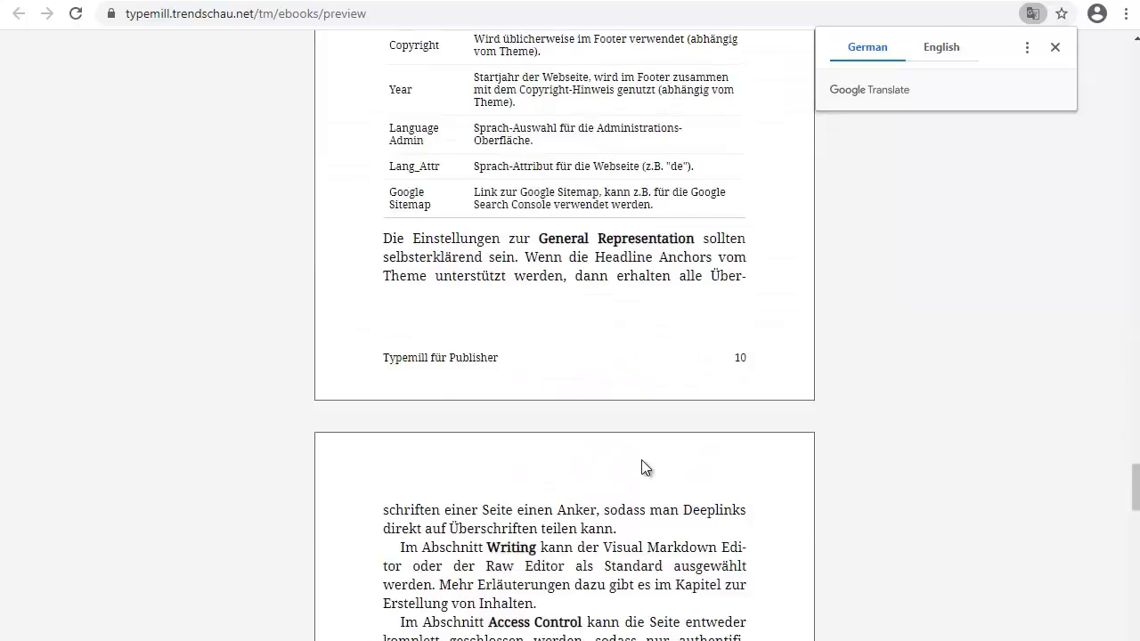
{"action": "scroll", "coordinate": [644, 460], "scroll_direction": "down", "scroll_amount": 12}
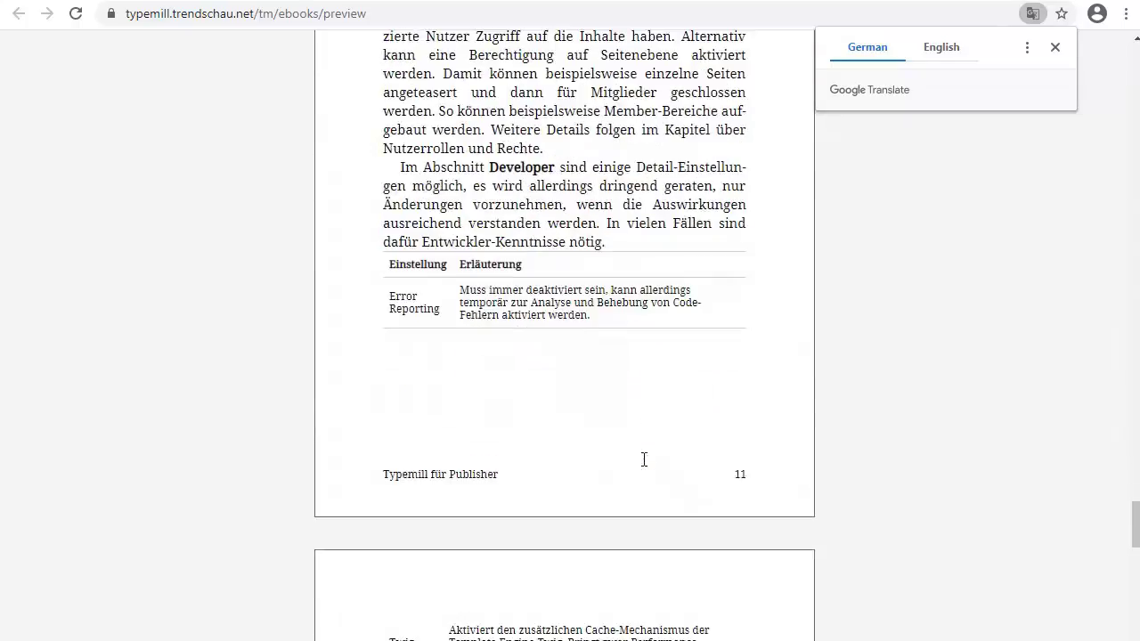
{"action": "scroll", "coordinate": [643, 459], "scroll_direction": "down", "scroll_amount": 11}
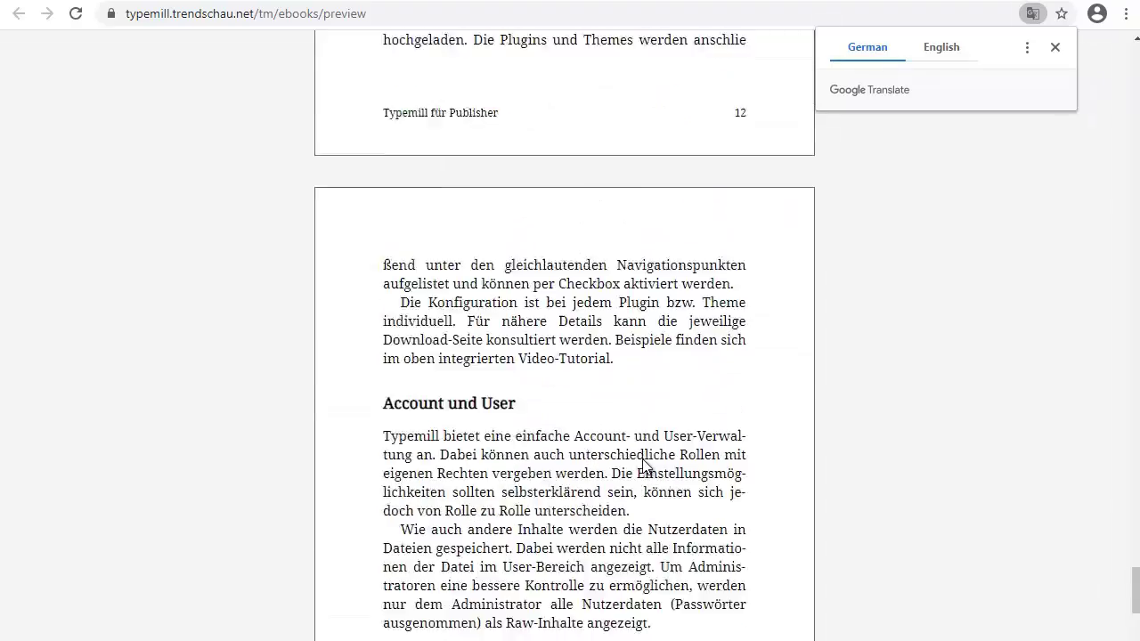
{"action": "scroll", "coordinate": [642, 458], "scroll_direction": "down", "scroll_amount": 19}
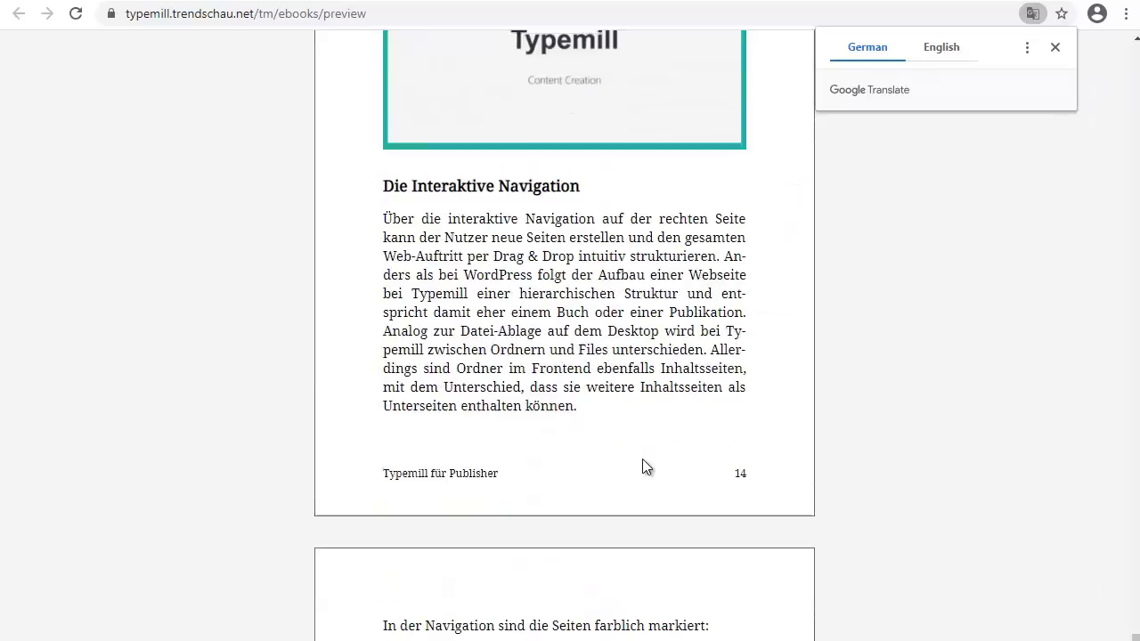
{"action": "scroll", "coordinate": [643, 459], "scroll_direction": "down", "scroll_amount": 6}
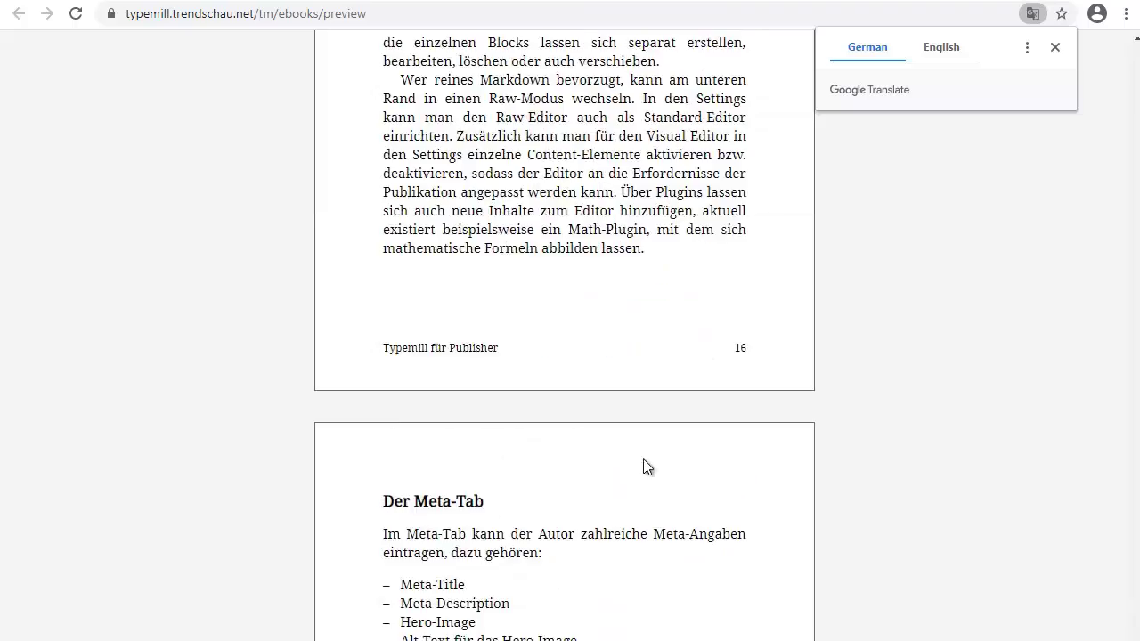
{"action": "scroll", "coordinate": [643, 459], "scroll_direction": "up", "scroll_amount": 20}
{"action": "scroll", "coordinate": [702, 396], "scroll_direction": "up", "scroll_amount": 20}
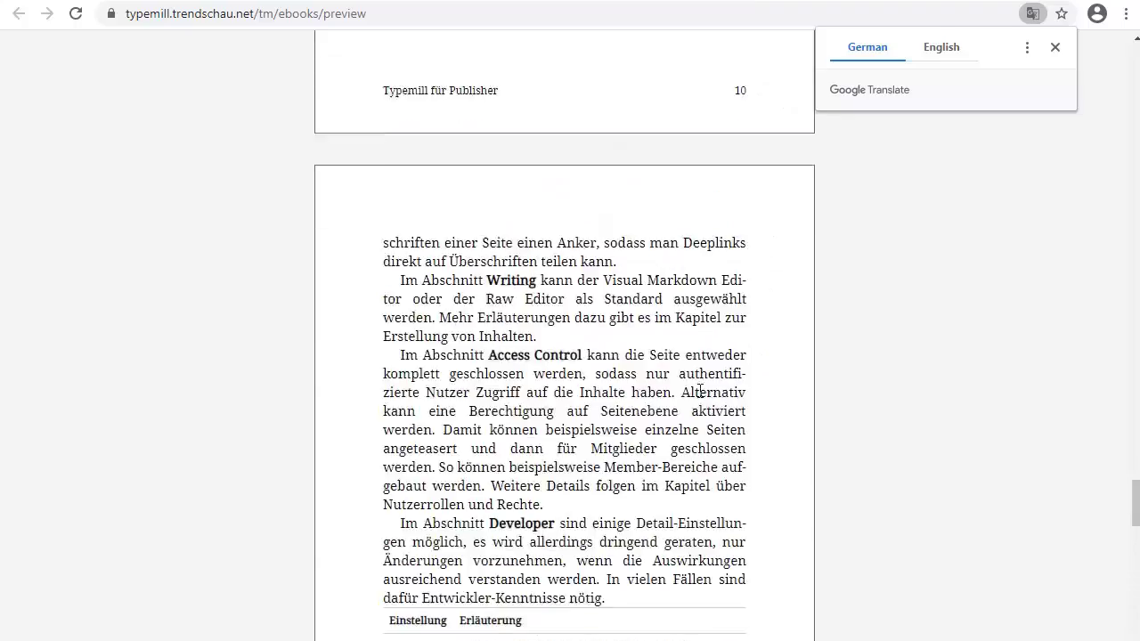
{"action": "left_click_drag", "start_coordinate": [1136, 463], "coordinate": [1129, 20]}
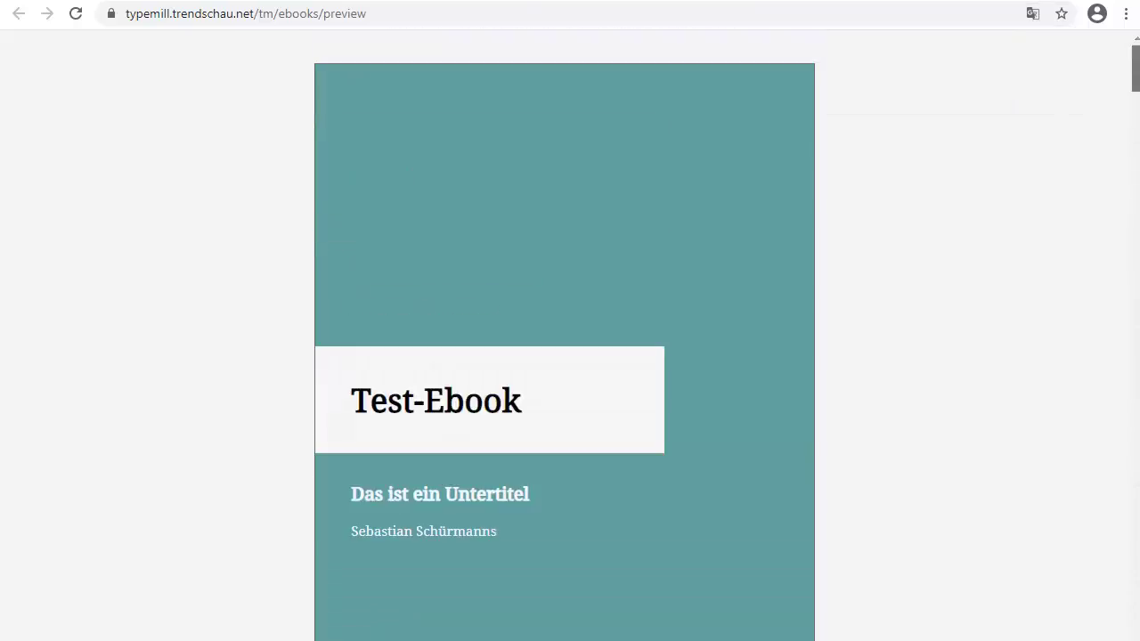
Step: Print the ebook preview to a PDF file using Save as PDF, all pages, margins None and background graphics enabled
{"action": "left_click", "coordinate": [1127, 15]}
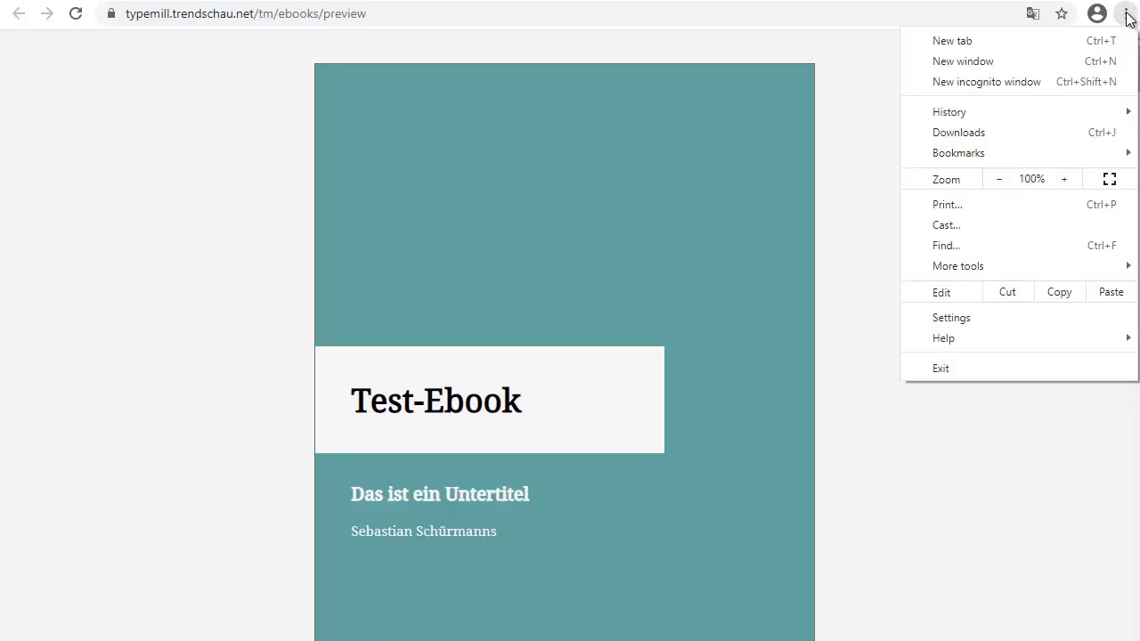
{"action": "left_click", "coordinate": [1036, 204]}
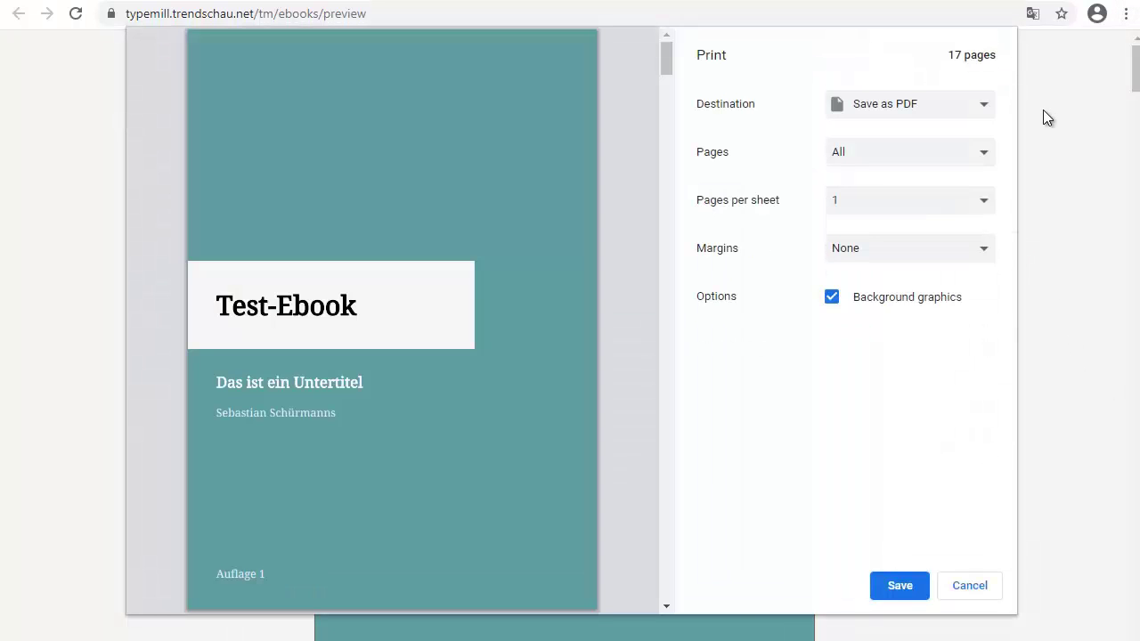
{"action": "left_click", "coordinate": [954, 110]}
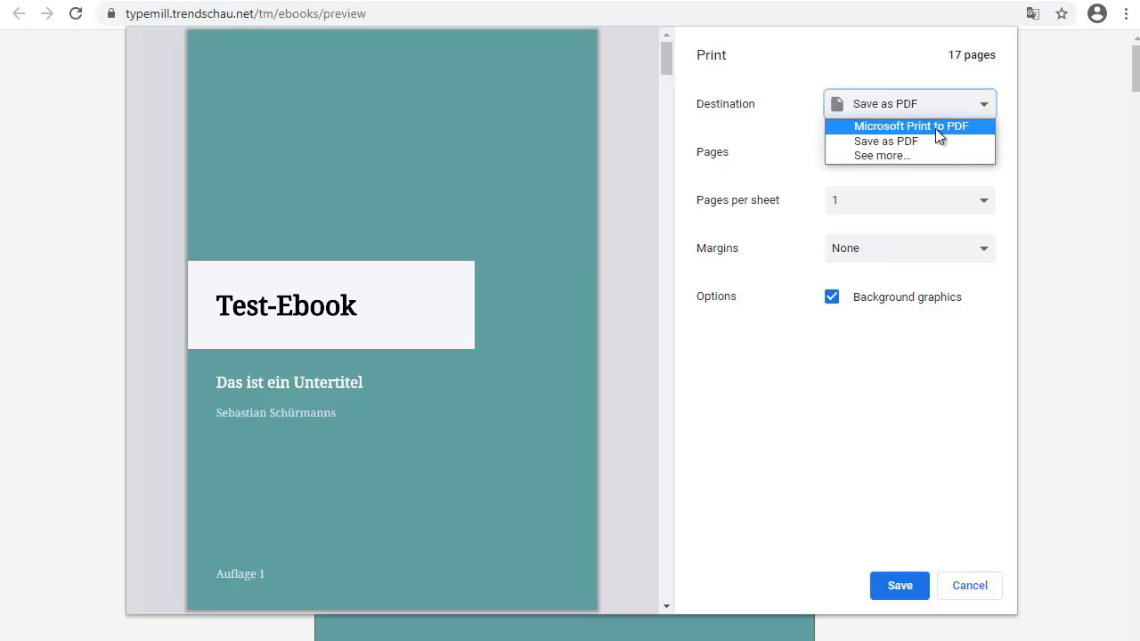
{"action": "left_click", "coordinate": [840, 580]}
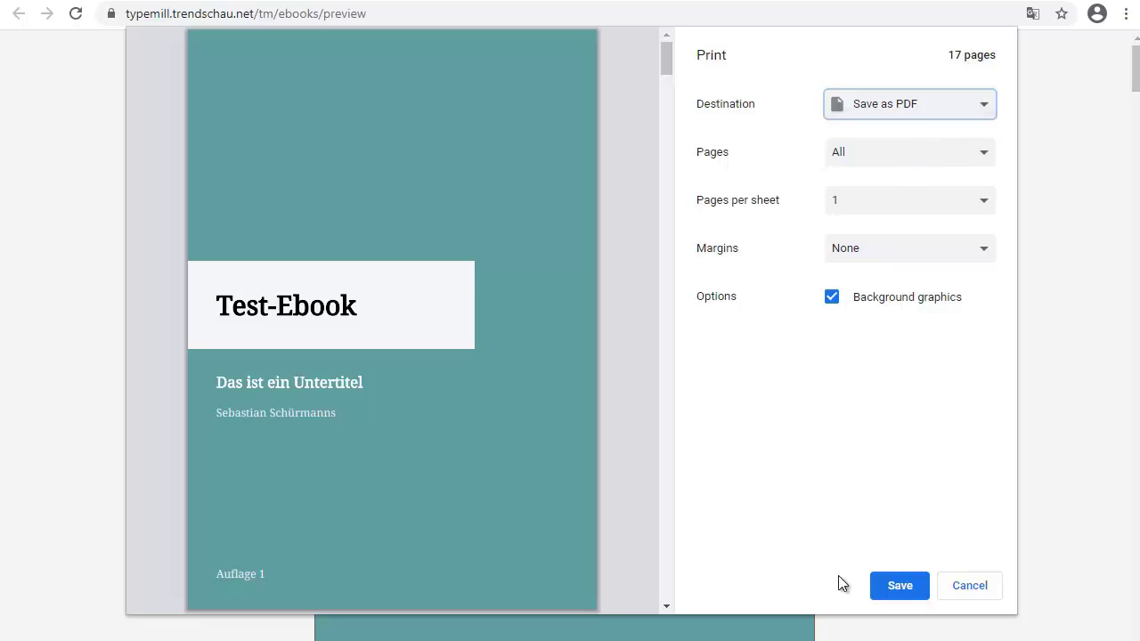
{"action": "left_click", "coordinate": [865, 254]}
{"action": "left_click", "coordinate": [865, 284]}
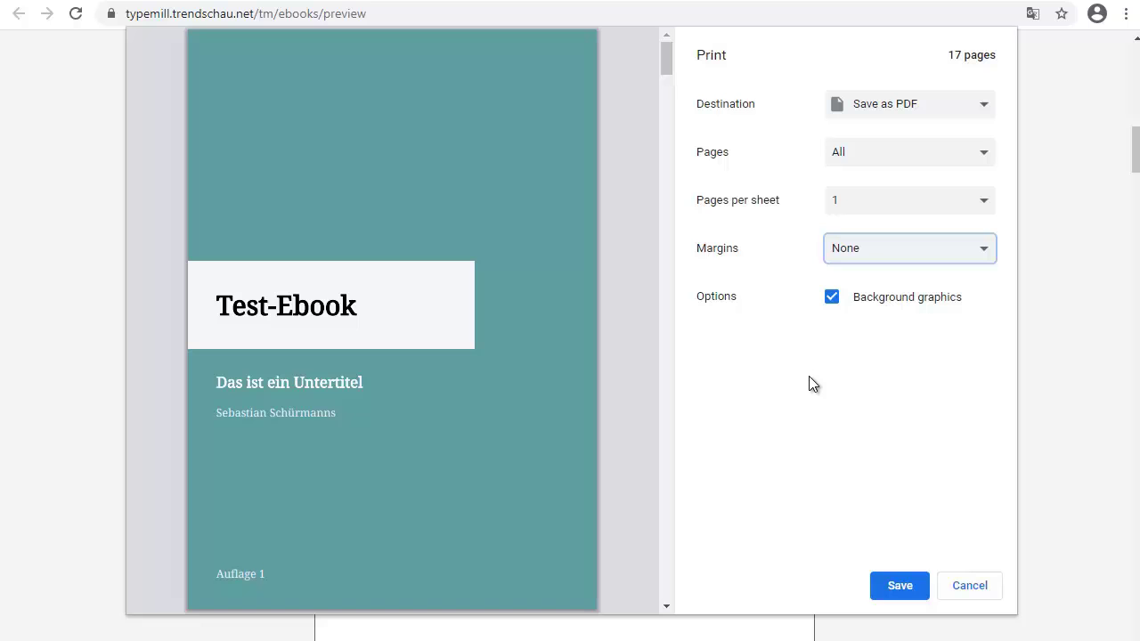
{"action": "left_click", "coordinate": [904, 588]}
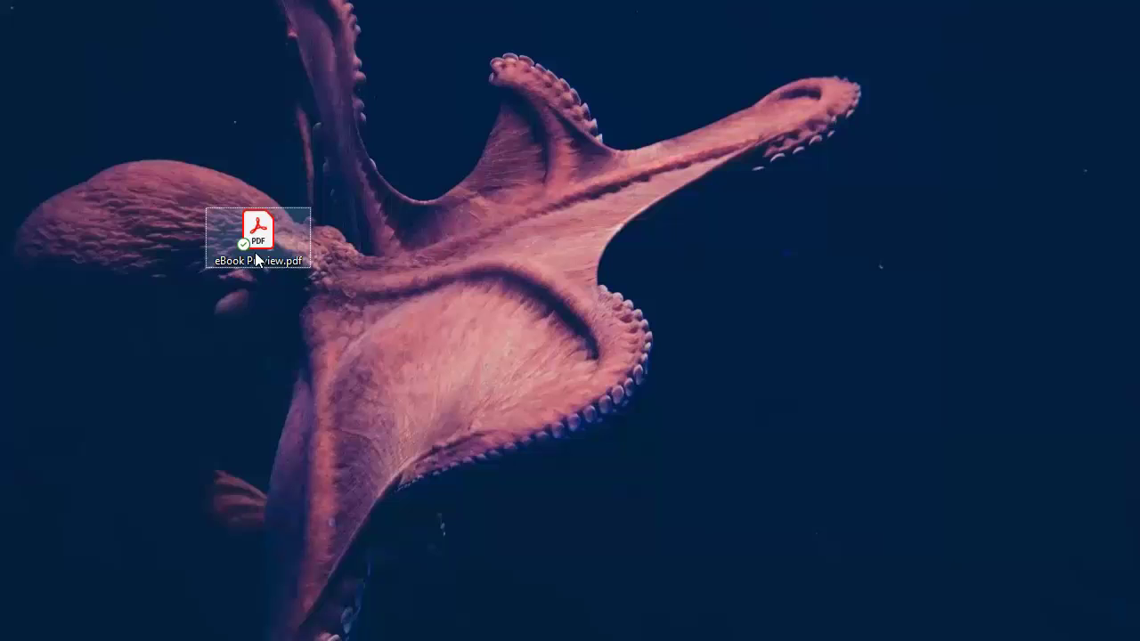
Step: Open the saved eBook Preview.pdf from the desktop and check its cover, imprint and first chapter pages
{"action": "double_click", "coordinate": [257, 259]}
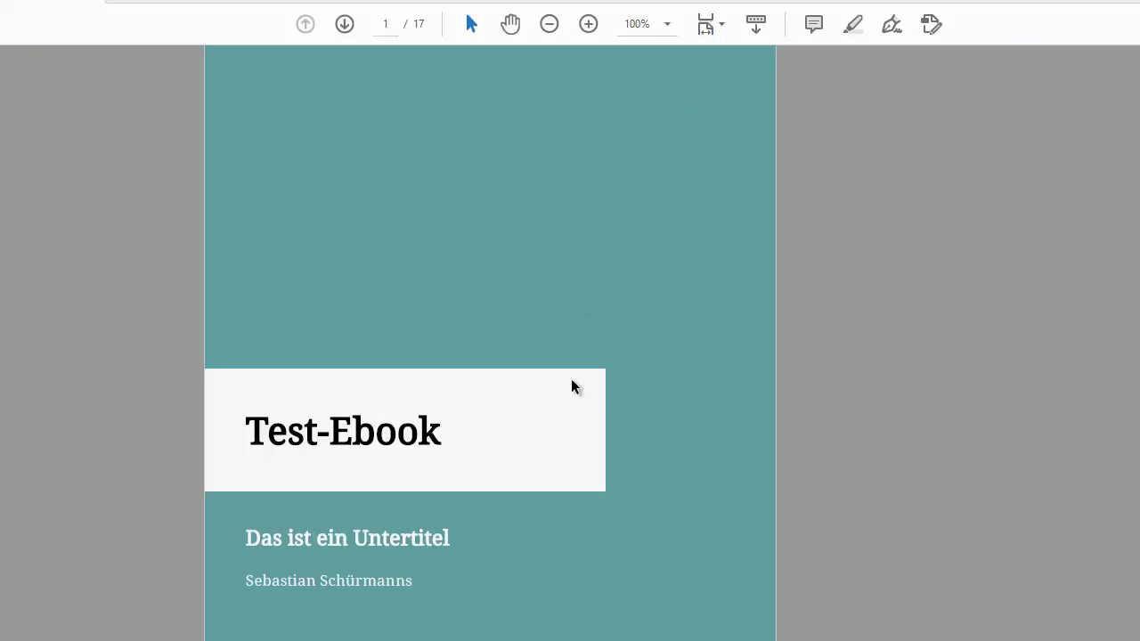
{"action": "scroll", "coordinate": [566, 374], "scroll_direction": "down", "scroll_amount": 3}
{"action": "scroll", "coordinate": [569, 319], "scroll_direction": "down", "scroll_amount": 3}
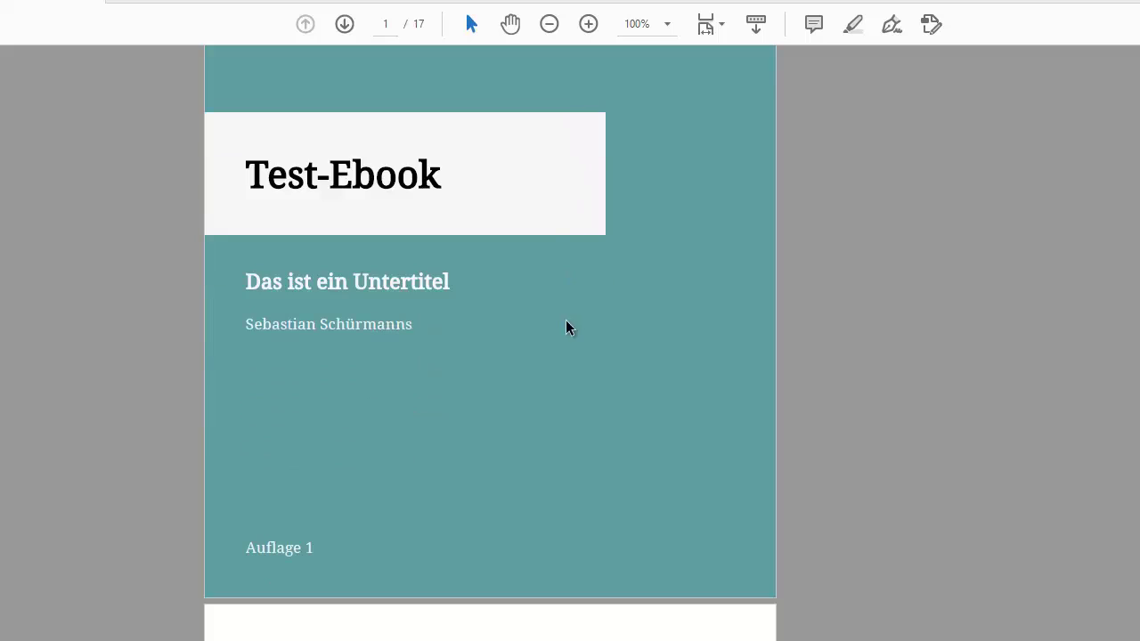
{"action": "scroll", "coordinate": [566, 316], "scroll_direction": "down", "scroll_amount": 15}
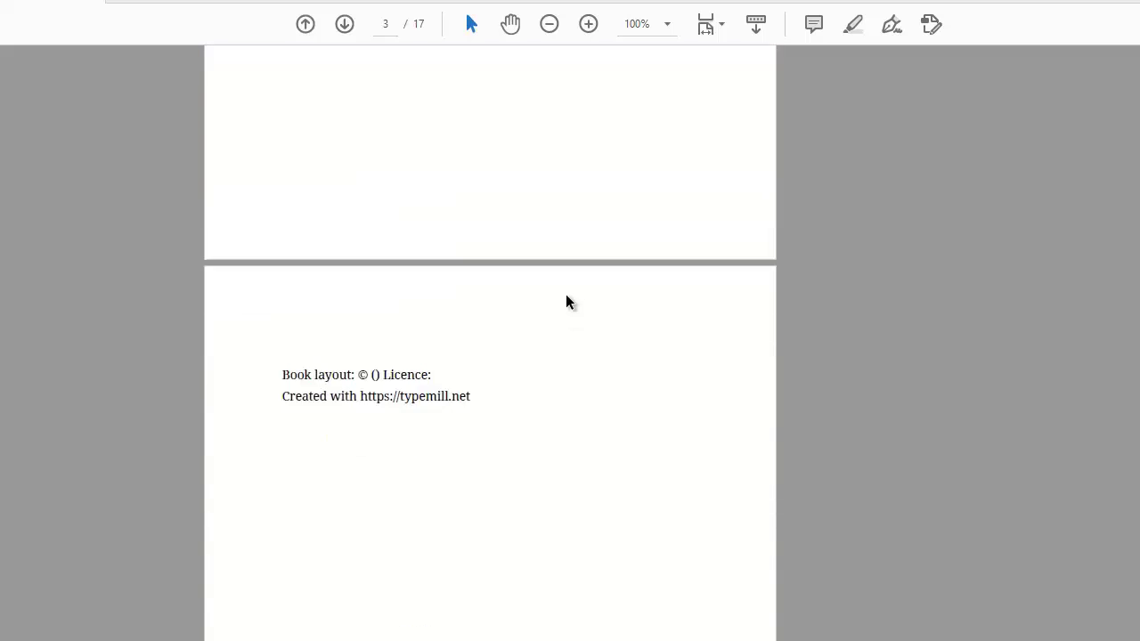
{"action": "scroll", "coordinate": [566, 293], "scroll_direction": "down", "scroll_amount": 15}
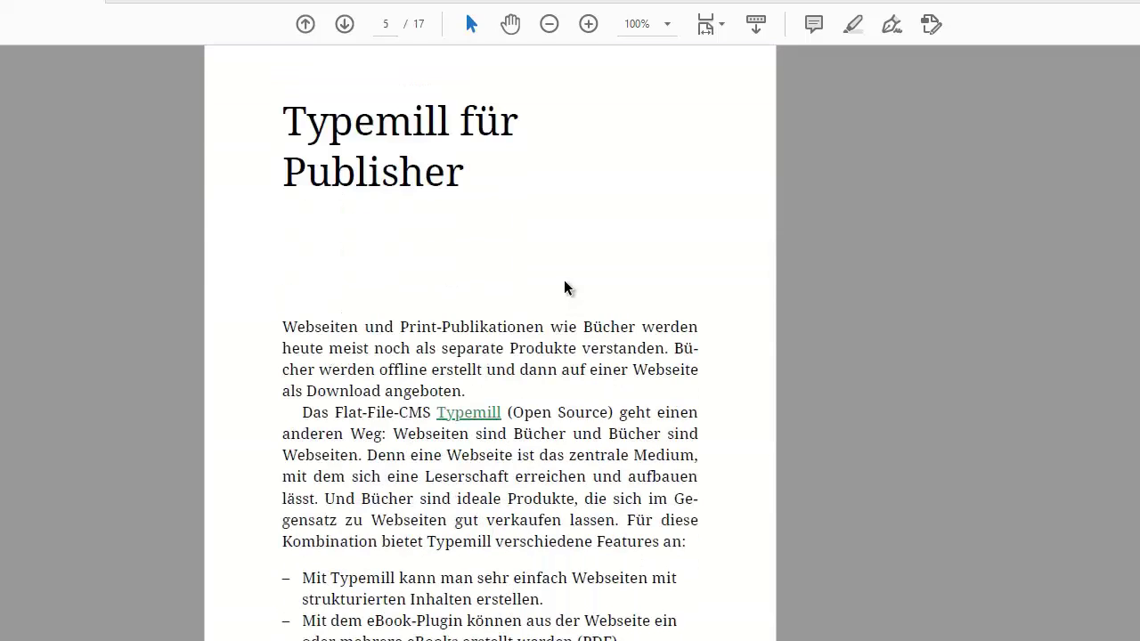
{"action": "scroll", "coordinate": [565, 284], "scroll_direction": "down", "scroll_amount": 12}
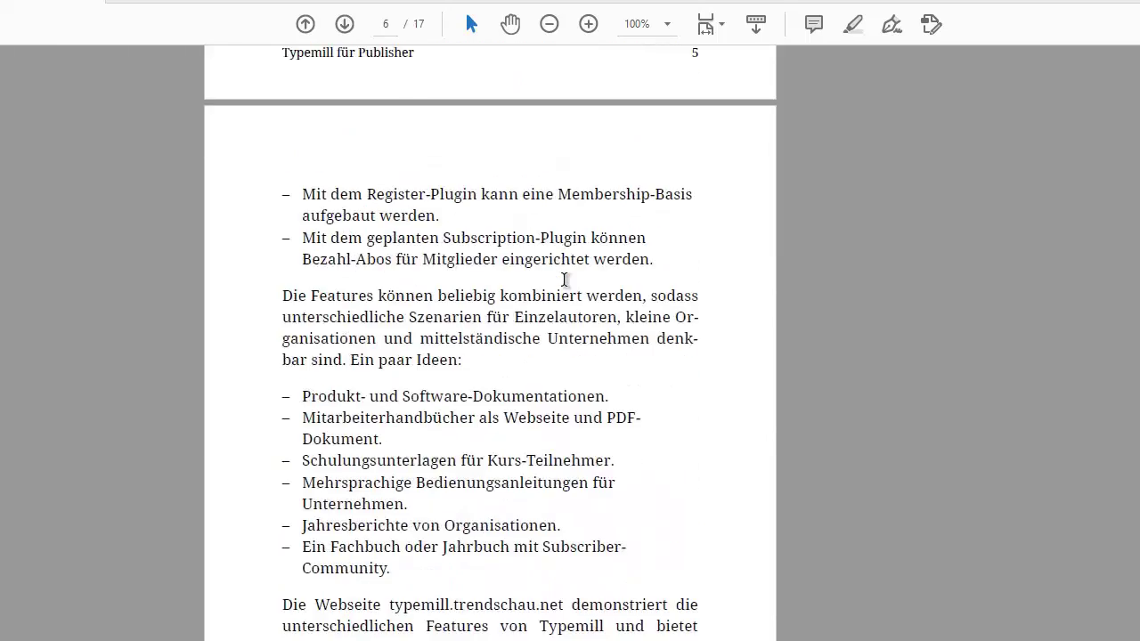
{"action": "scroll", "coordinate": [565, 278], "scroll_direction": "down", "scroll_amount": 8}
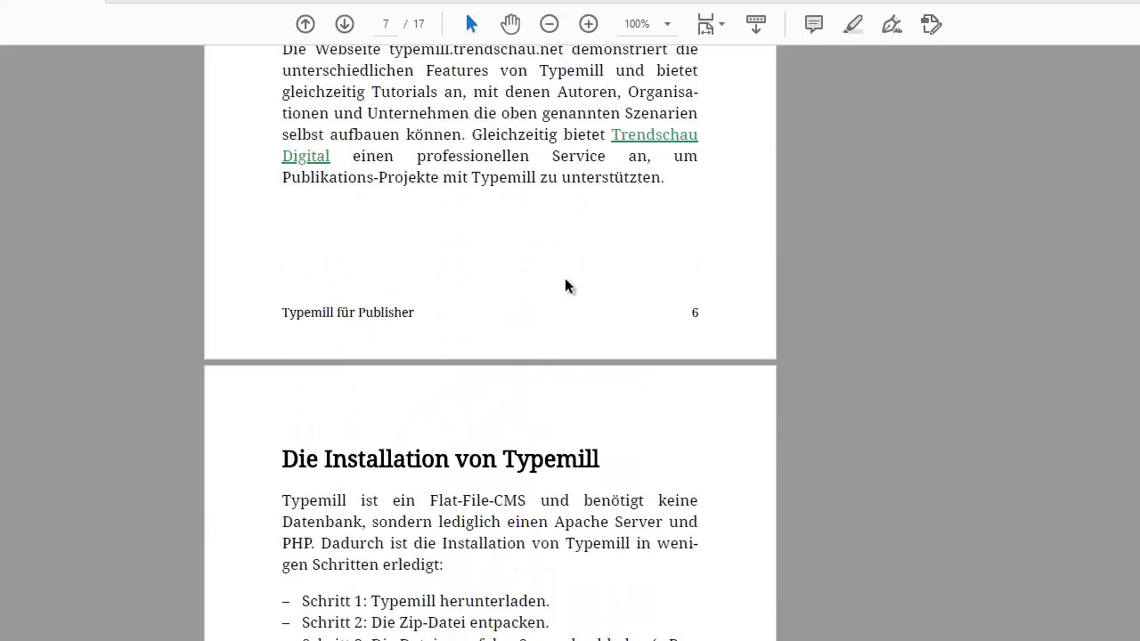
{"action": "scroll", "coordinate": [565, 279], "scroll_direction": "down", "scroll_amount": 10}
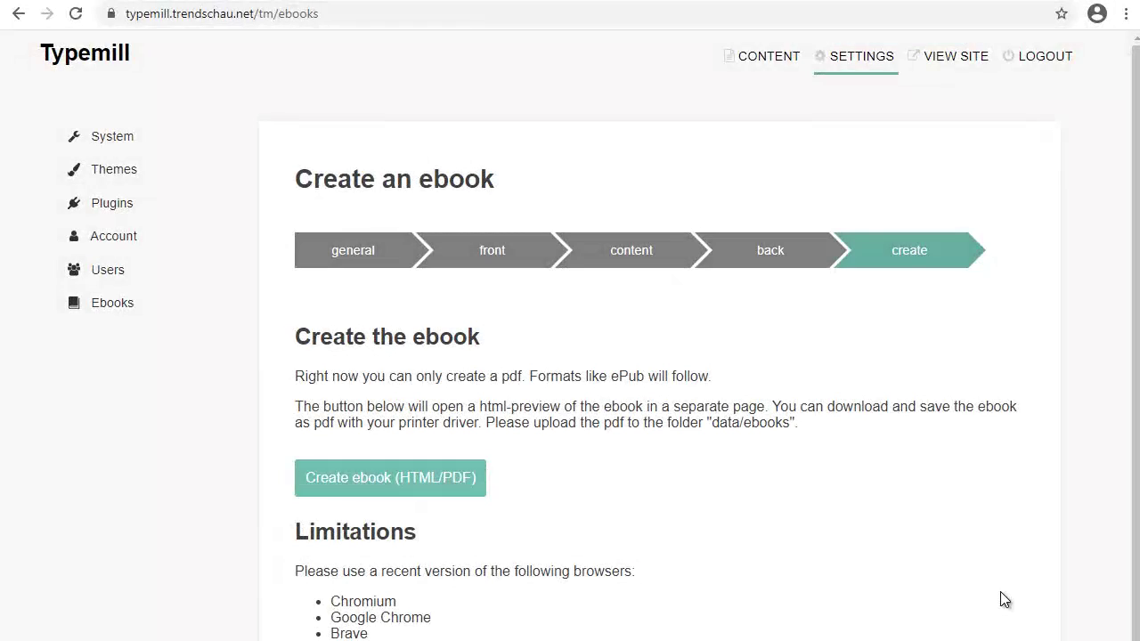
Step: Return to the ebook's general step in Typemill and review the layout and the original headline levels setting
{"action": "left_click", "coordinate": [375, 253]}
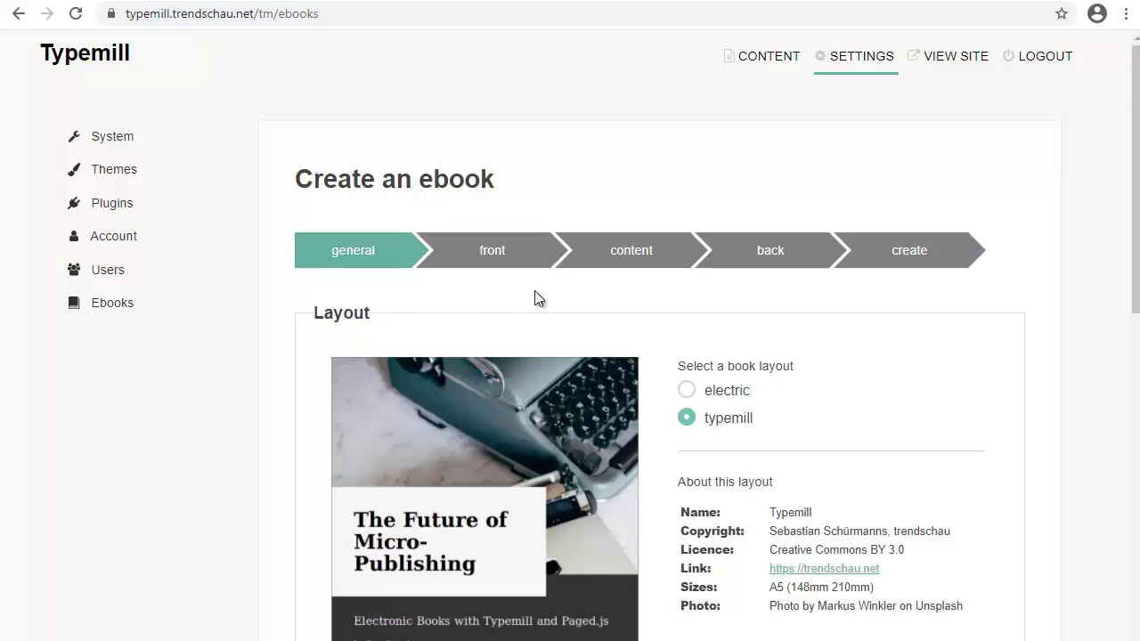
{"action": "scroll", "coordinate": [535, 298], "scroll_direction": "down", "scroll_amount": 6}
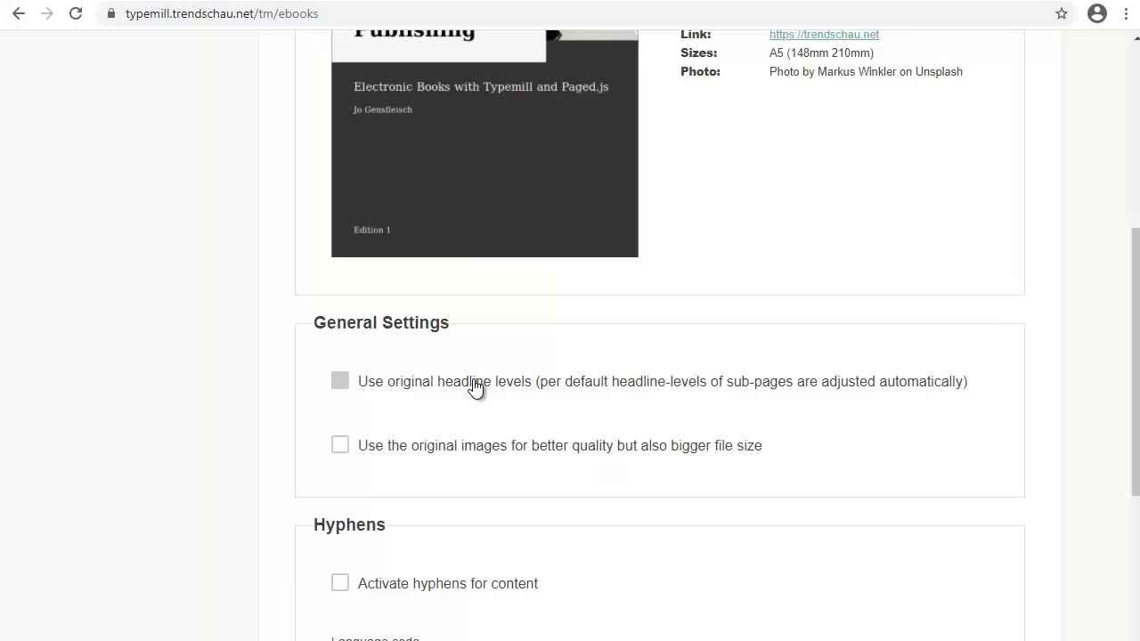
{"action": "scroll", "coordinate": [234, 272], "scroll_direction": "up", "scroll_amount": 6}
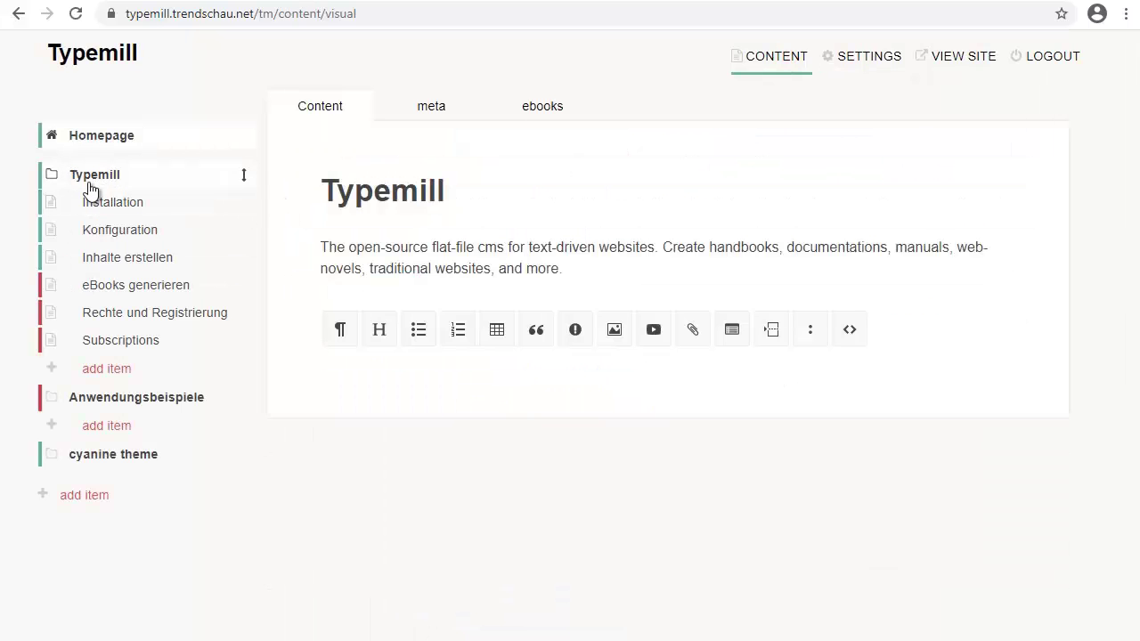
Step: View the Typemill folder page and its Installation subpage in the content editor, ending on the folder page
{"action": "left_click", "coordinate": [89, 179]}
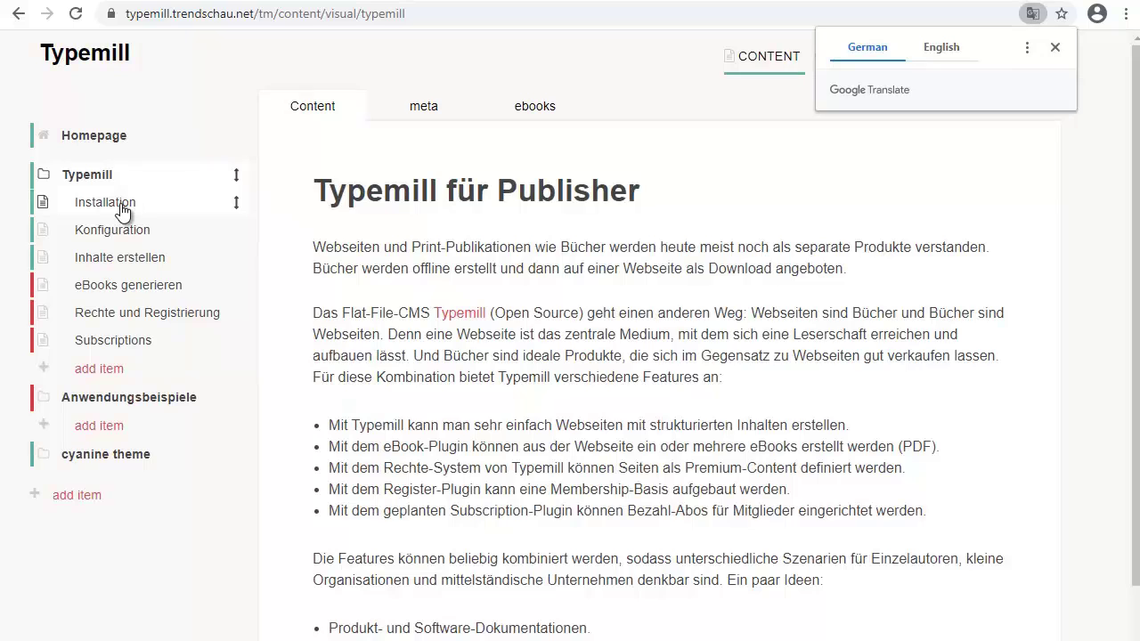
{"action": "left_click", "coordinate": [120, 206]}
{"action": "left_click", "coordinate": [86, 177]}
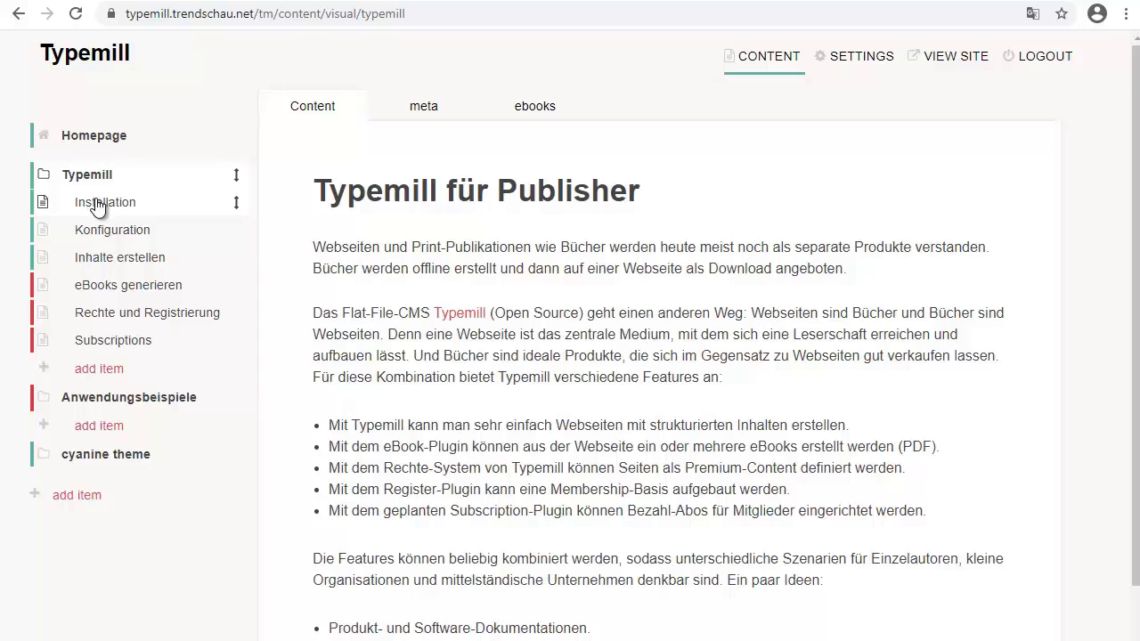
Step: Open the ebook's general settings and enable using the original images for better quality
{"action": "left_click", "coordinate": [98, 205]}
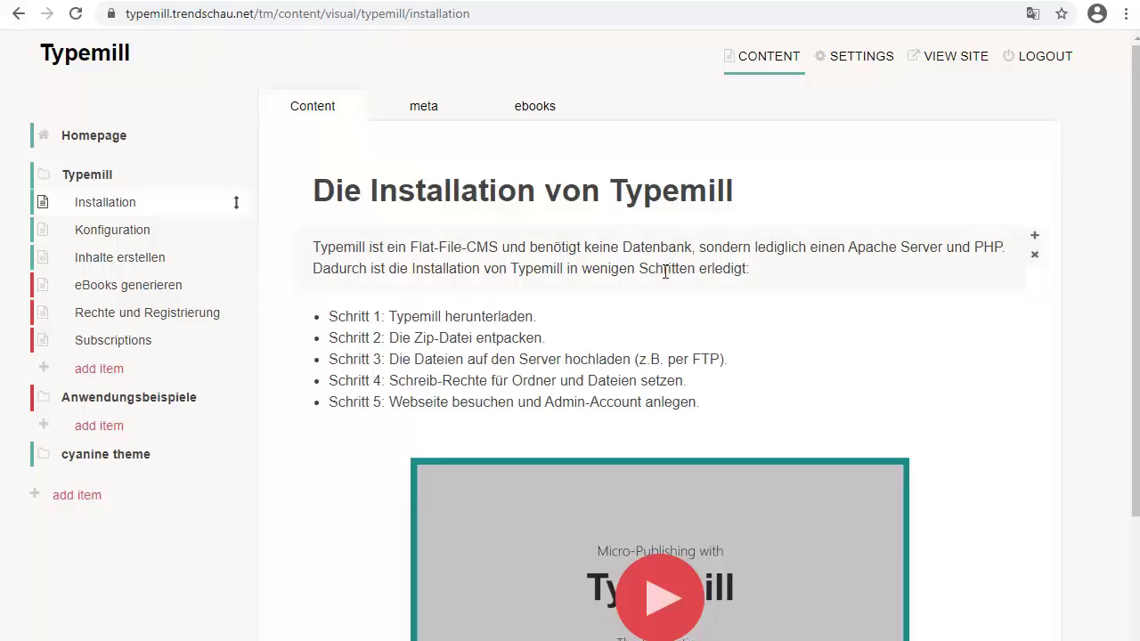
{"action": "left_click", "coordinate": [876, 56]}
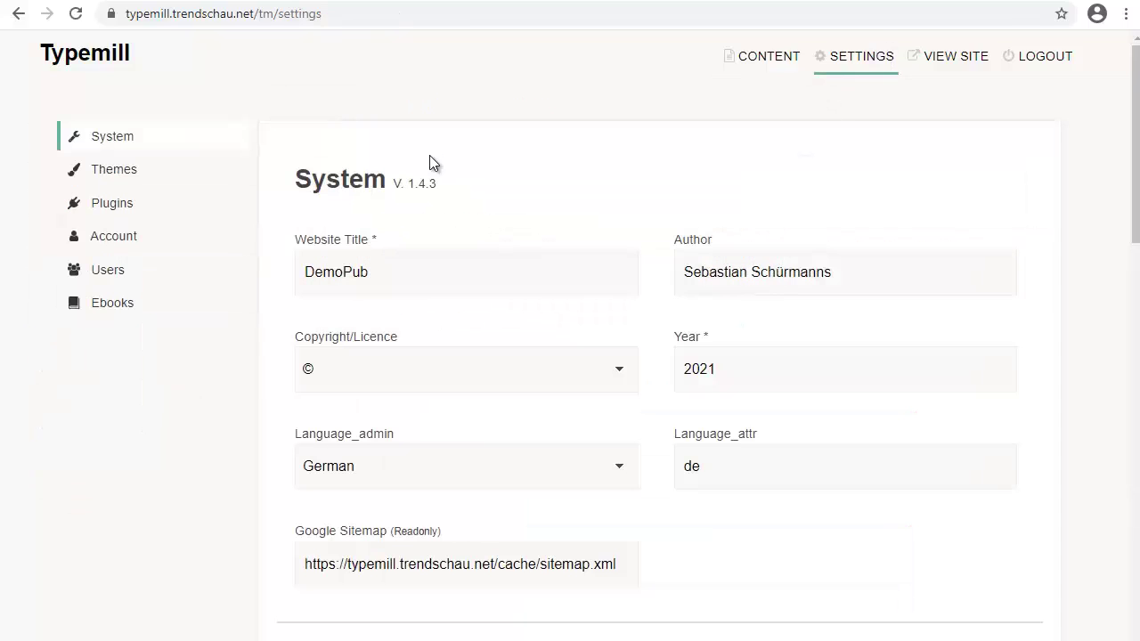
{"action": "left_click", "coordinate": [144, 307]}
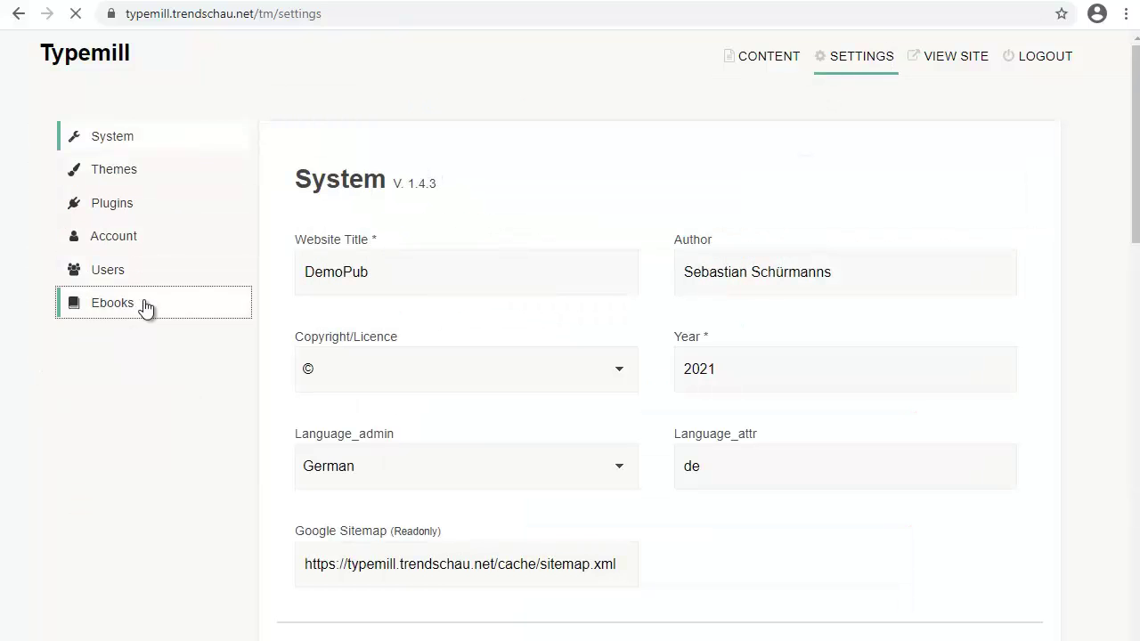
{"action": "scroll", "coordinate": [538, 277], "scroll_direction": "down", "scroll_amount": 8}
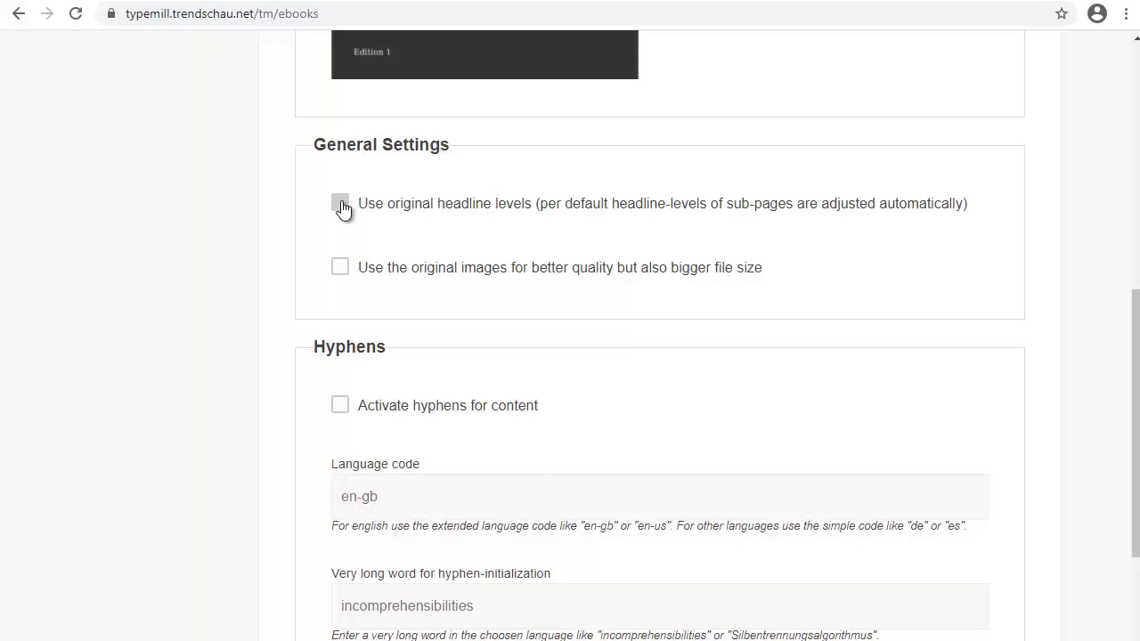
{"action": "left_click", "coordinate": [378, 277]}
{"action": "scroll", "coordinate": [482, 301], "scroll_direction": "down", "scroll_amount": 2}
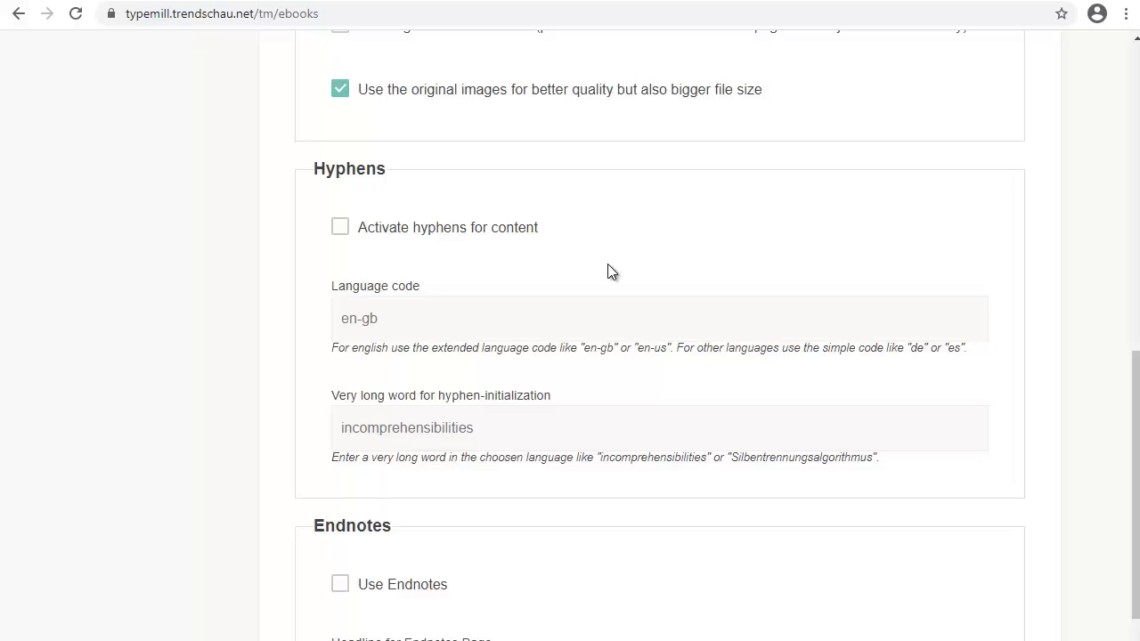
Step: Enable endnotes for the ebook and set the headline of the endnotes page to "Endnoten"
{"action": "scroll", "coordinate": [623, 303], "scroll_direction": "down", "scroll_amount": 4}
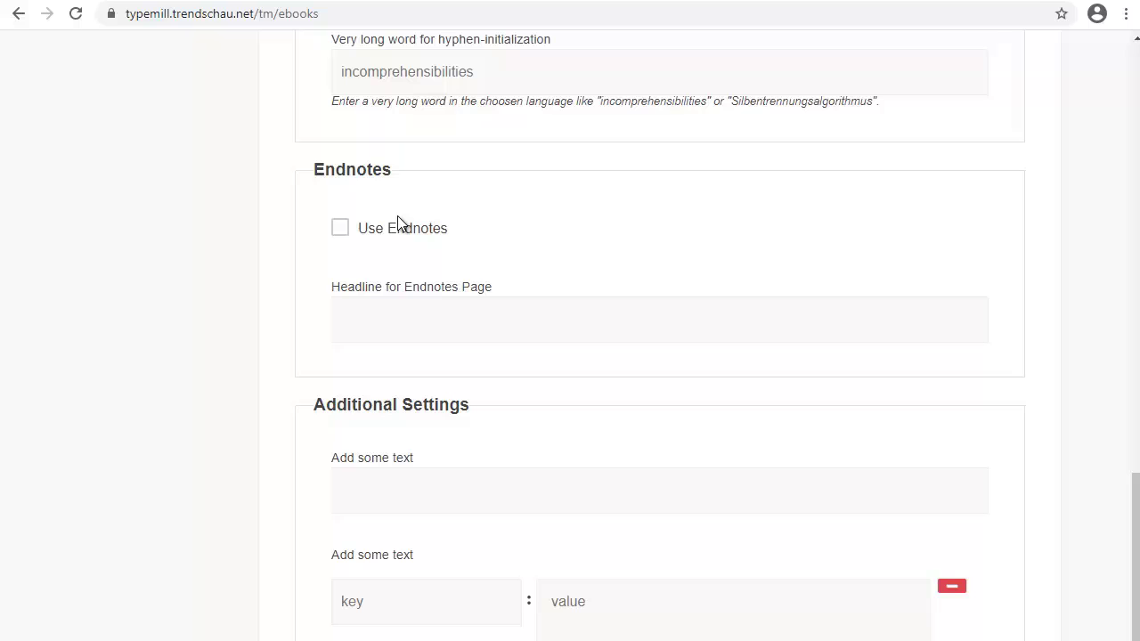
{"action": "left_click", "coordinate": [343, 230]}
{"action": "left_click", "coordinate": [471, 312]}
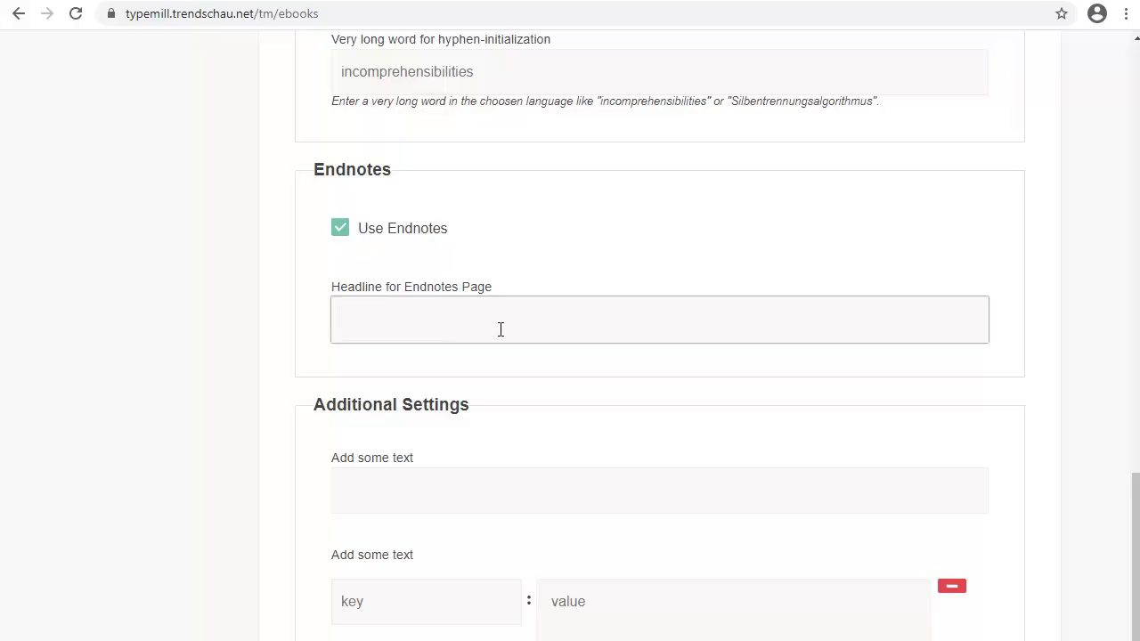
{"action": "type", "text": "Endnoten"}
Step: Fill the first key-value pair in the additional settings with key "asdfasf" and value "asdfsdf"
{"action": "scroll", "coordinate": [542, 331], "scroll_direction": "down", "scroll_amount": 2}
{"action": "left_click_drag", "start_coordinate": [313, 247], "coordinate": [484, 252]}
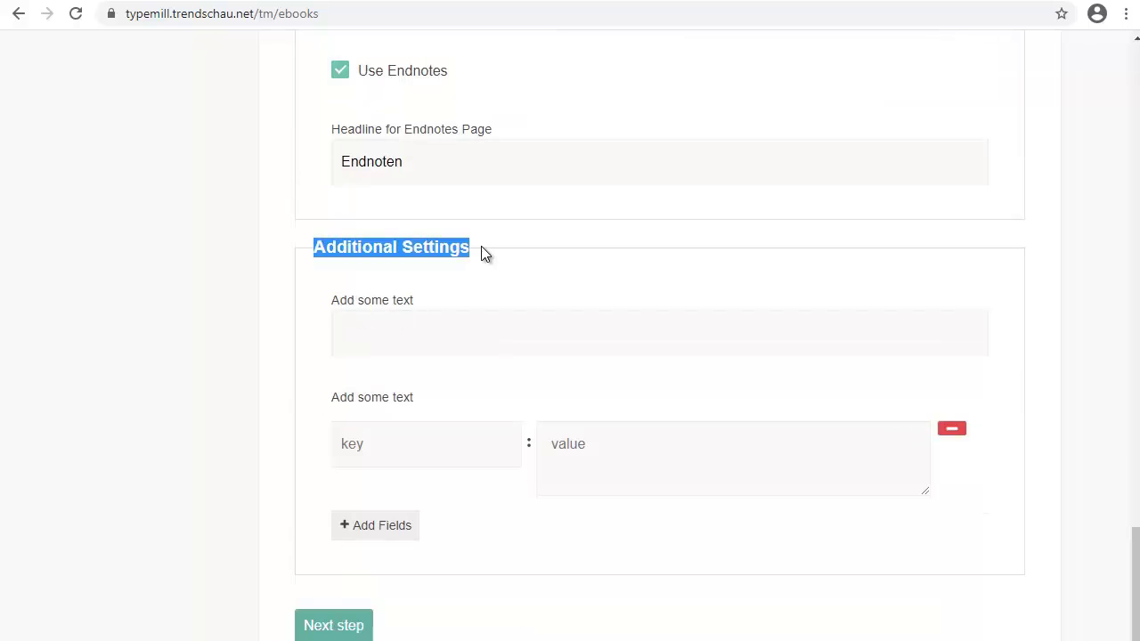
{"action": "left_click", "coordinate": [497, 333]}
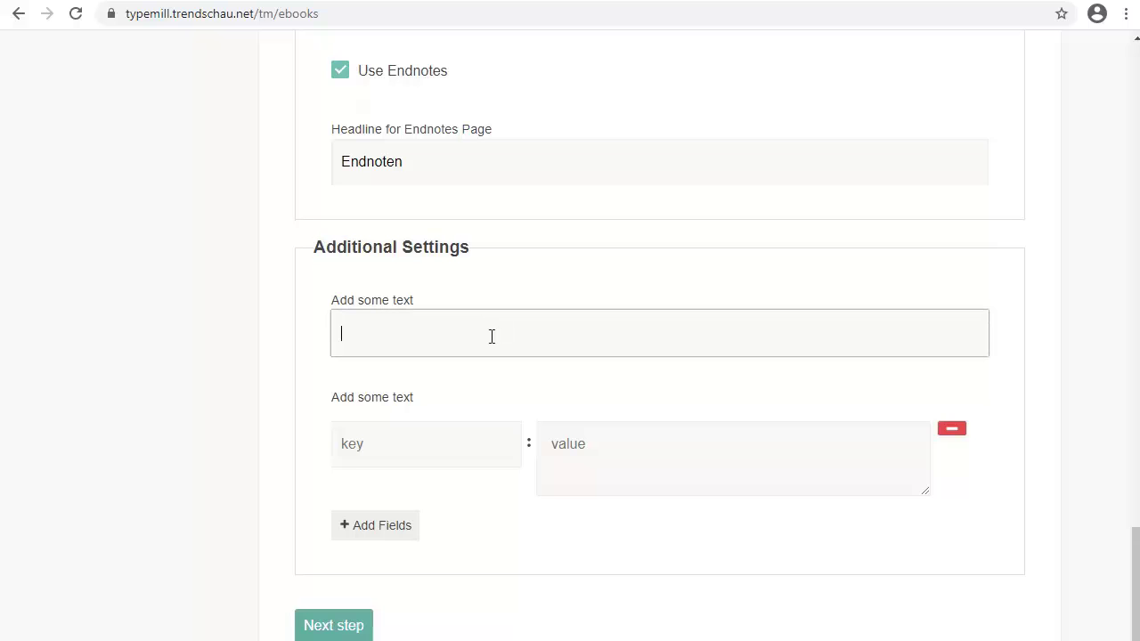
{"action": "left_click", "coordinate": [479, 452]}
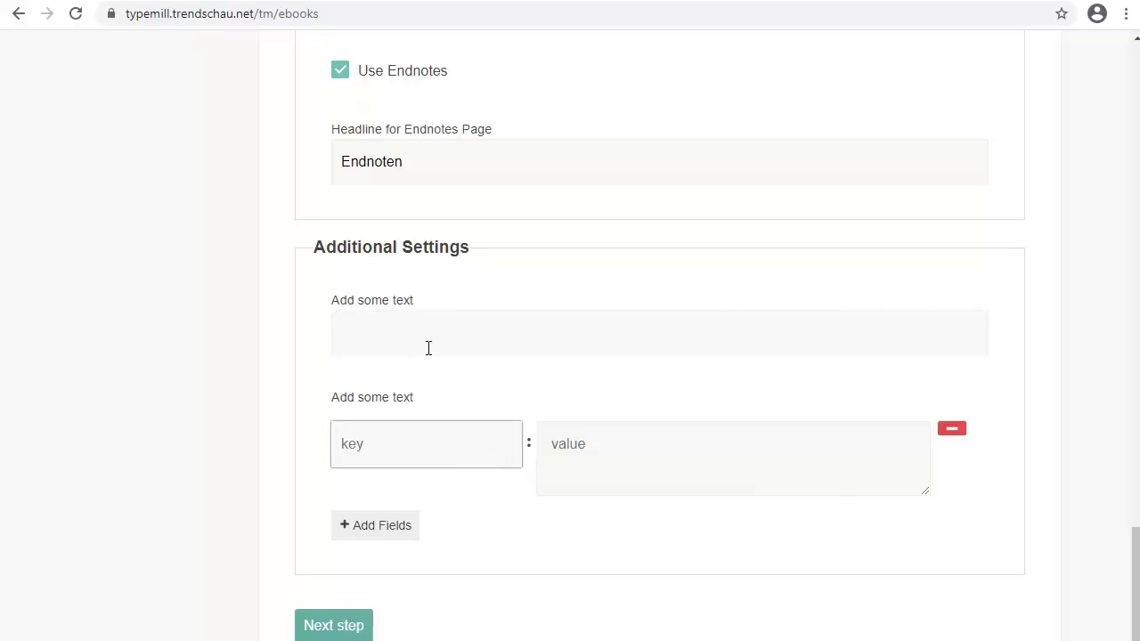
{"action": "type", "text": "asdfasf"}
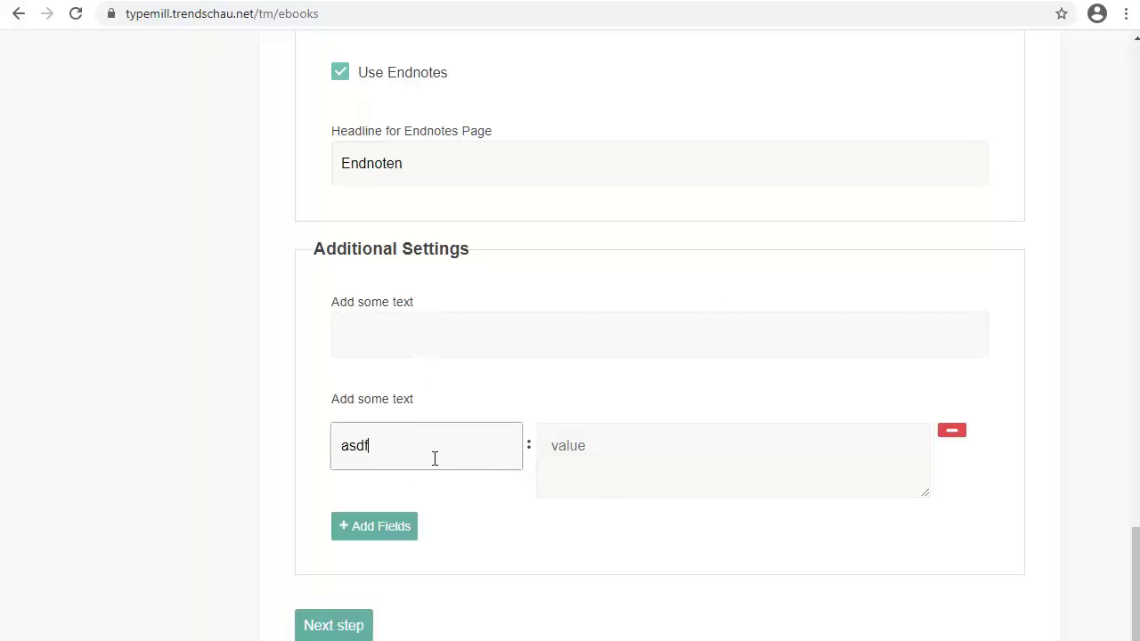
{"action": "left_click", "coordinate": [606, 478]}
{"action": "type", "text": "asdfsdf"}
Step: Add a second key-value pair to the additional settings with key "asdasdf" and value "asdfasdf"
{"action": "left_click", "coordinate": [416, 538]}
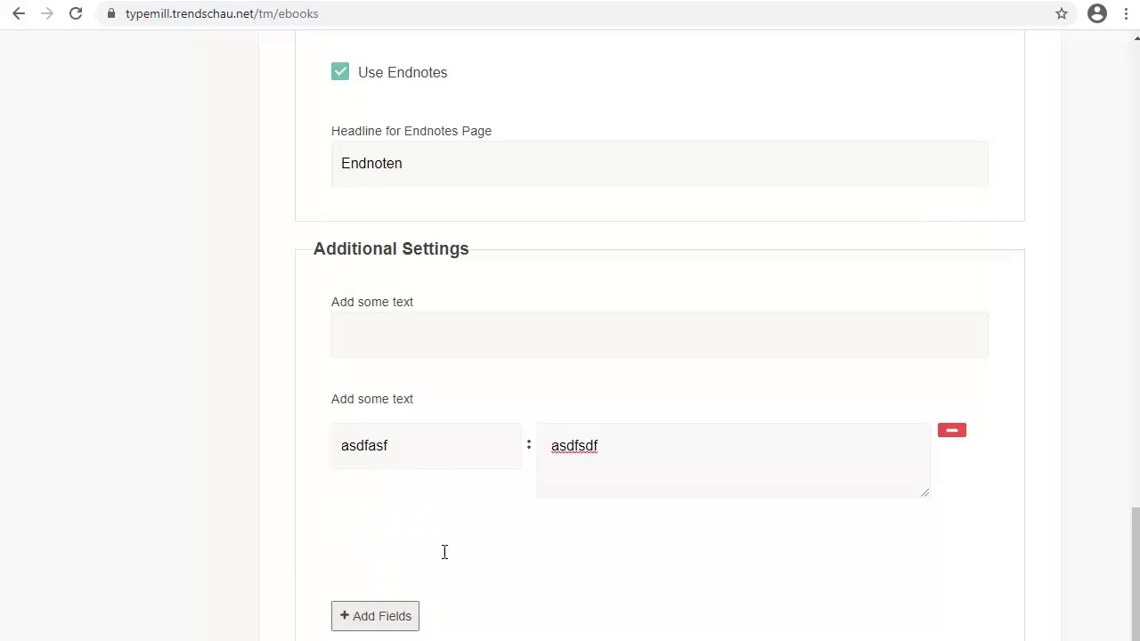
{"action": "left_click", "coordinate": [407, 550]}
{"action": "type", "text": "asdasdf"}
{"action": "left_click", "coordinate": [621, 541]}
{"action": "type", "text": "asdfasdf"}
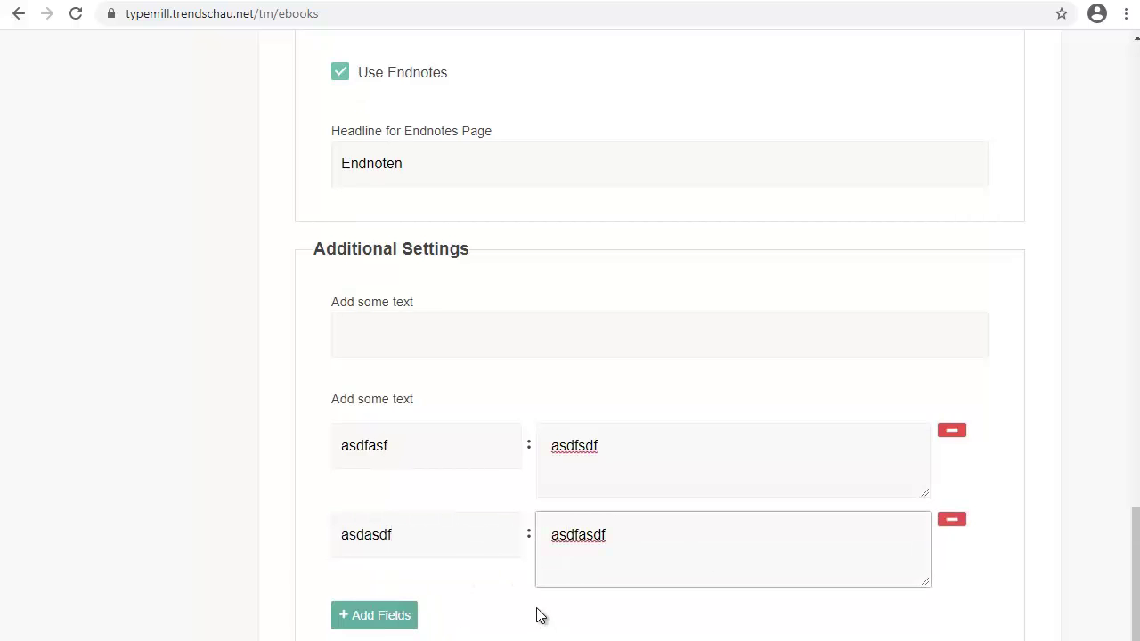
{"action": "scroll", "coordinate": [538, 615], "scroll_direction": "down", "scroll_amount": 1}
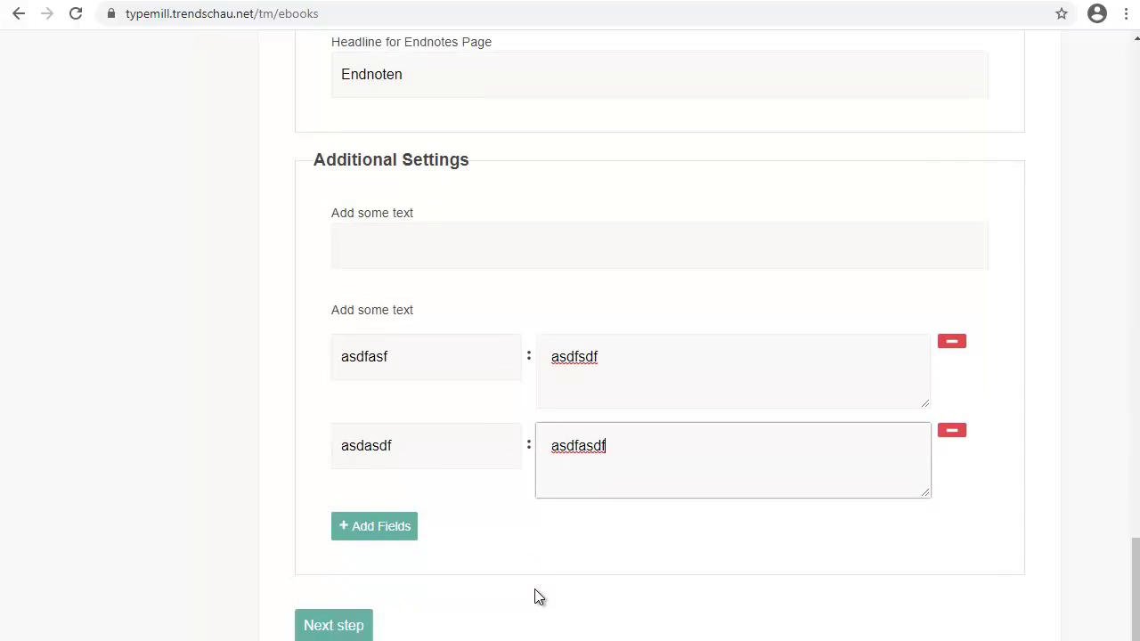
Step: Continue to the front step and choose the typewriter photo from the media library as the cover's background image
{"action": "left_click", "coordinate": [353, 628]}
{"action": "scroll", "coordinate": [458, 370], "scroll_direction": "down", "scroll_amount": 1}
{"action": "scroll", "coordinate": [472, 354], "scroll_direction": "down", "scroll_amount": 4}
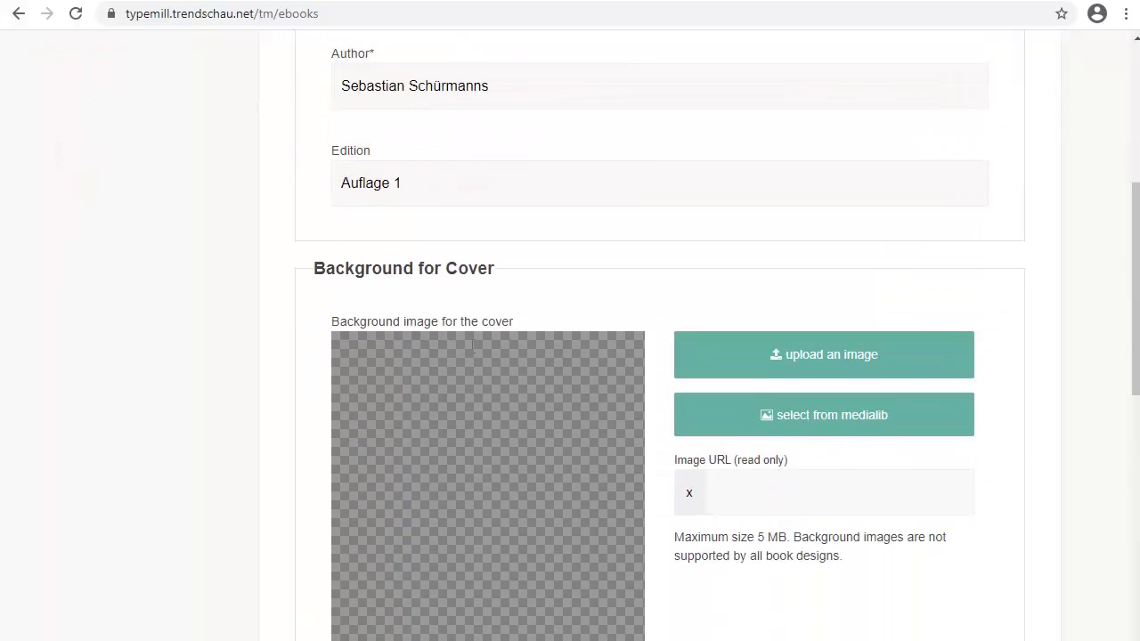
{"action": "left_click", "coordinate": [847, 383]}
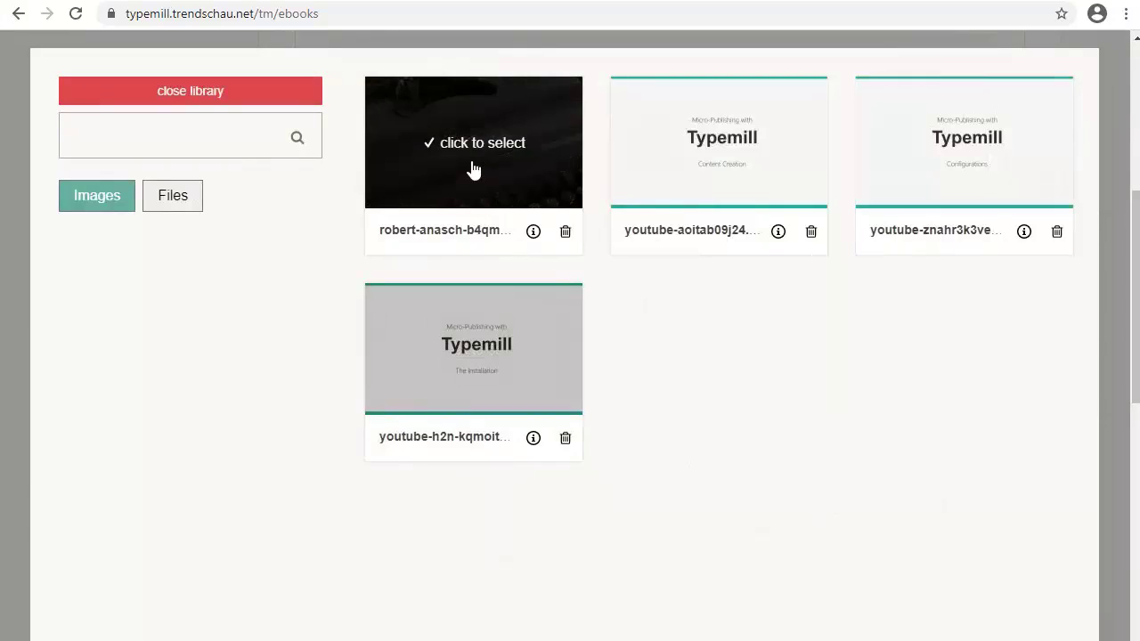
{"action": "left_click", "coordinate": [472, 197]}
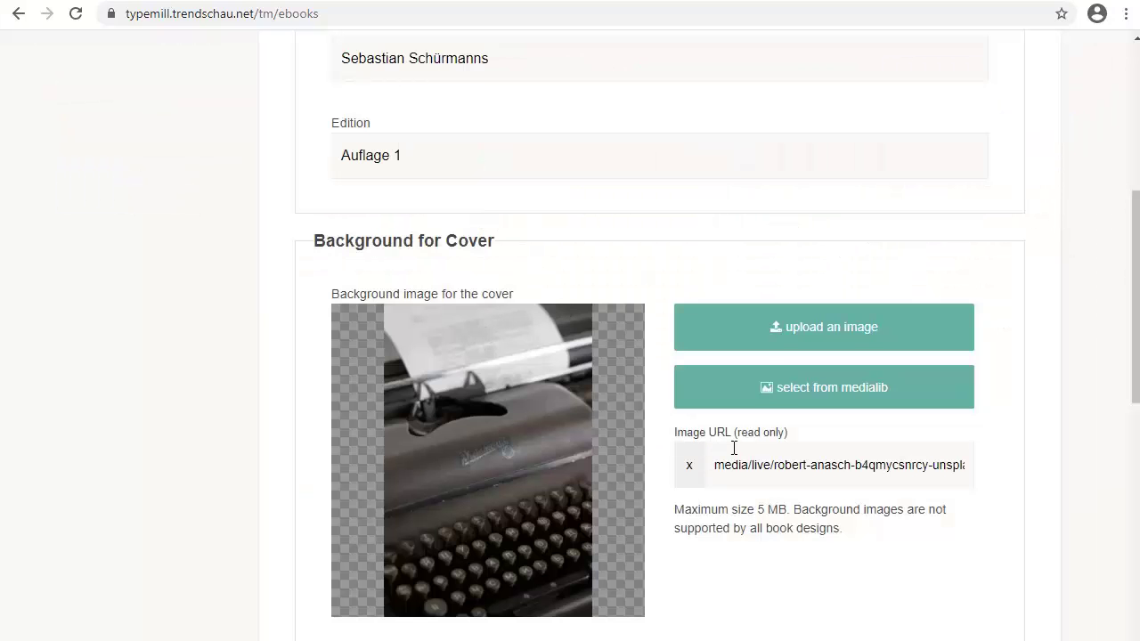
Step: Turn off the cover option that uses only the background image and hides all other content
{"action": "scroll", "coordinate": [733, 448], "scroll_direction": "down", "scroll_amount": 2}
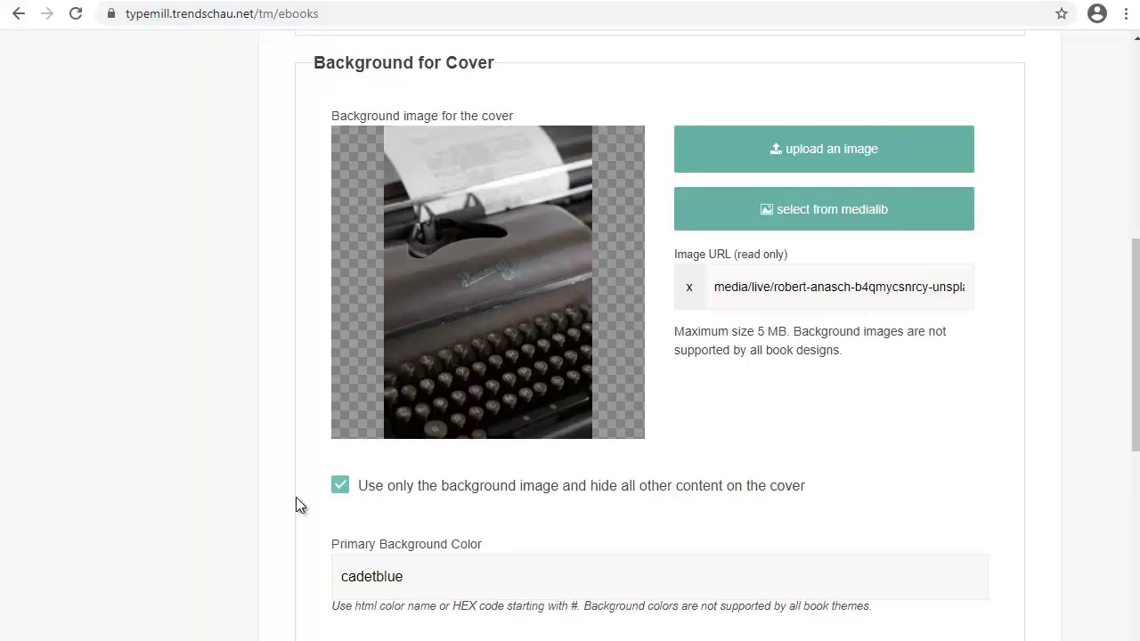
{"action": "scroll", "coordinate": [523, 434], "scroll_direction": "up", "scroll_amount": 1}
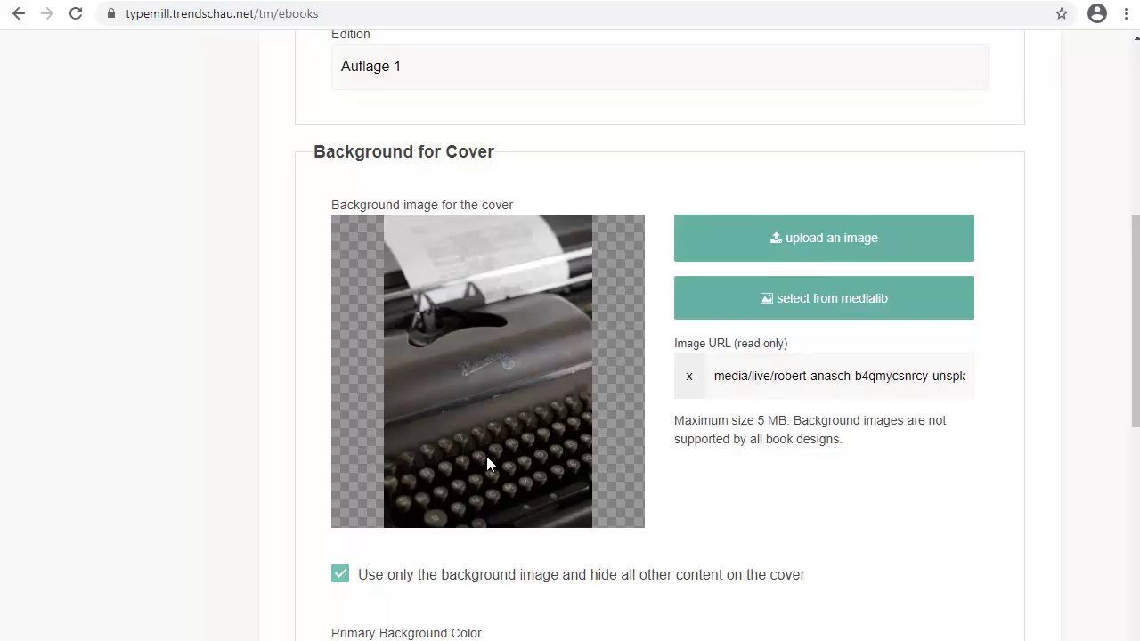
{"action": "scroll", "coordinate": [487, 456], "scroll_direction": "down", "scroll_amount": 1}
{"action": "scroll", "coordinate": [554, 504], "scroll_direction": "down", "scroll_amount": 3}
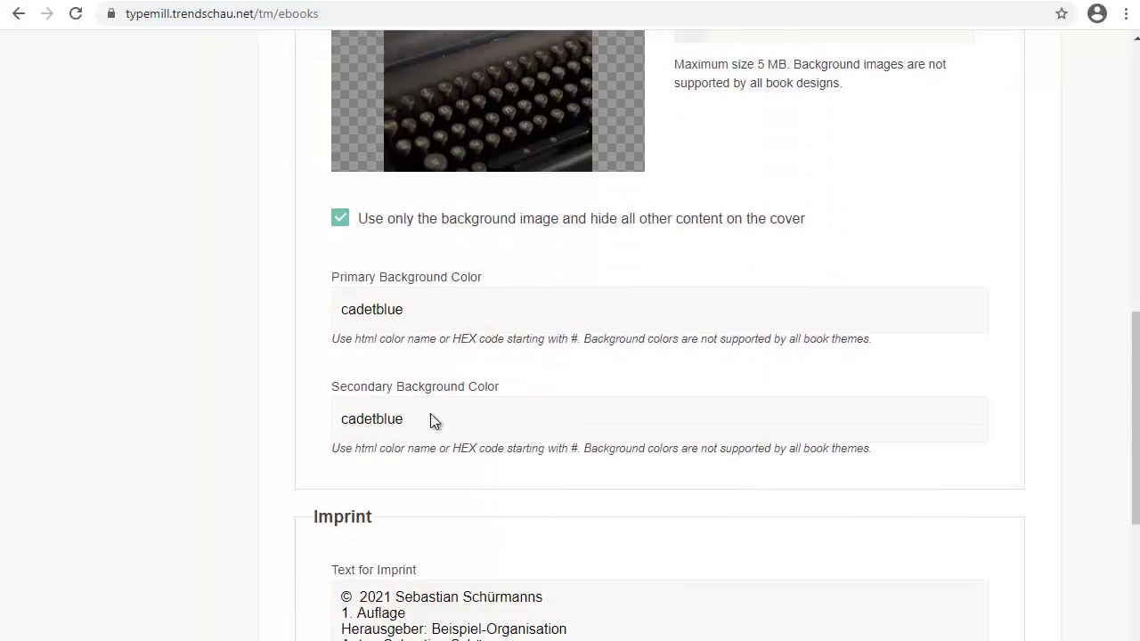
{"action": "left_click", "coordinate": [342, 223]}
Step: Enable the table of contents below the imprint and dedication texts and title it "Inhaltsverzeichnis"
{"action": "scroll", "coordinate": [390, 402], "scroll_direction": "down", "scroll_amount": 1}
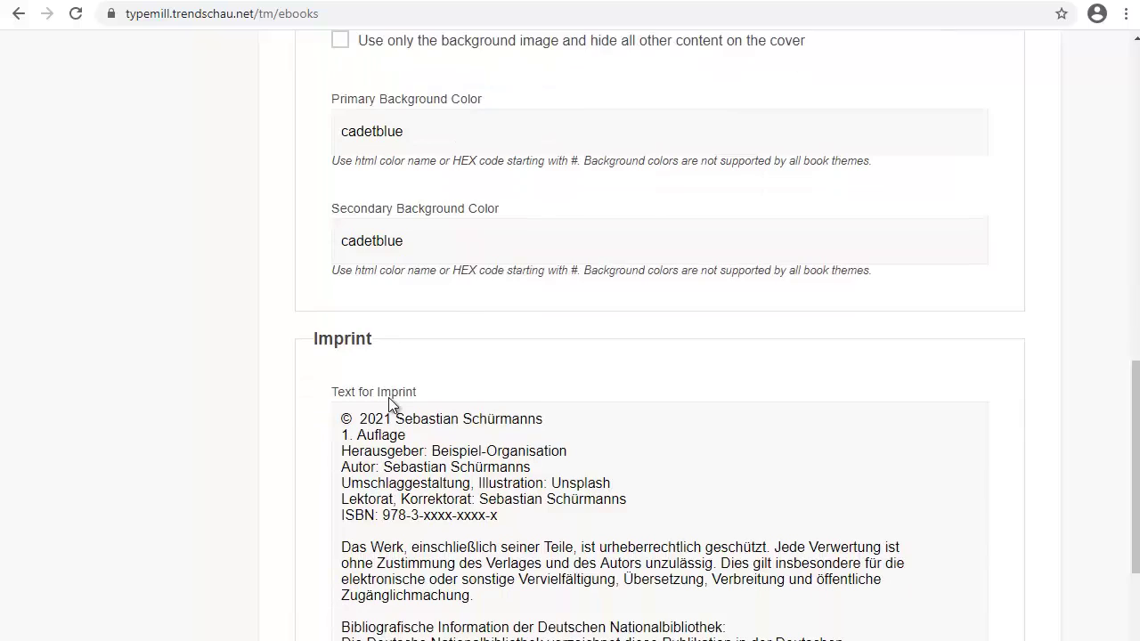
{"action": "scroll", "coordinate": [420, 382], "scroll_direction": "down", "scroll_amount": 1}
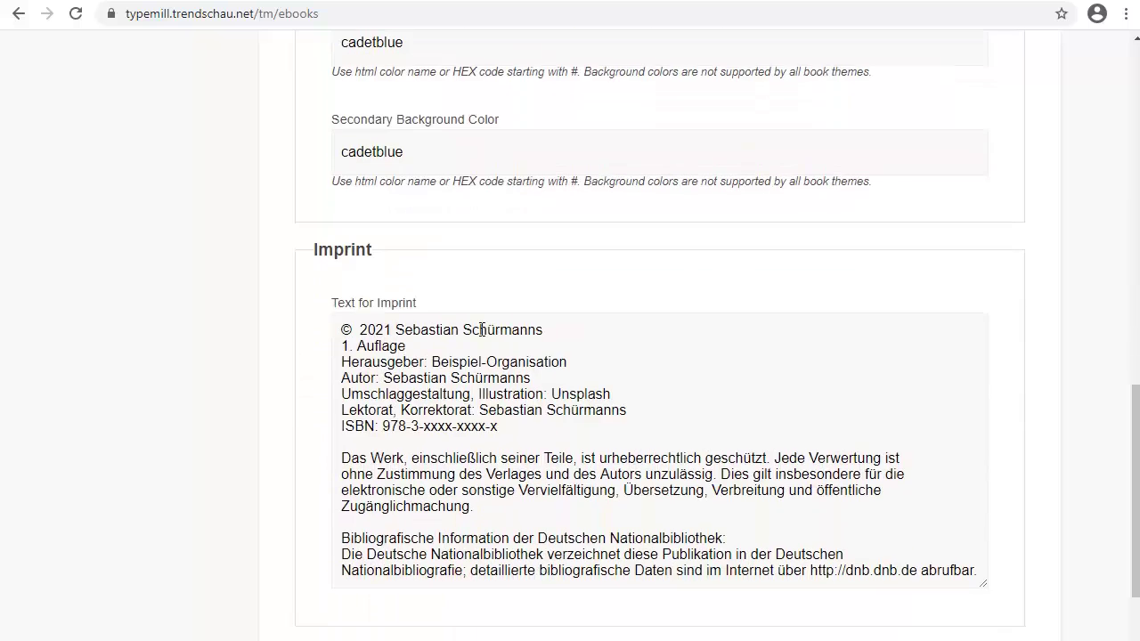
{"action": "scroll", "coordinate": [535, 356], "scroll_direction": "down", "scroll_amount": 3}
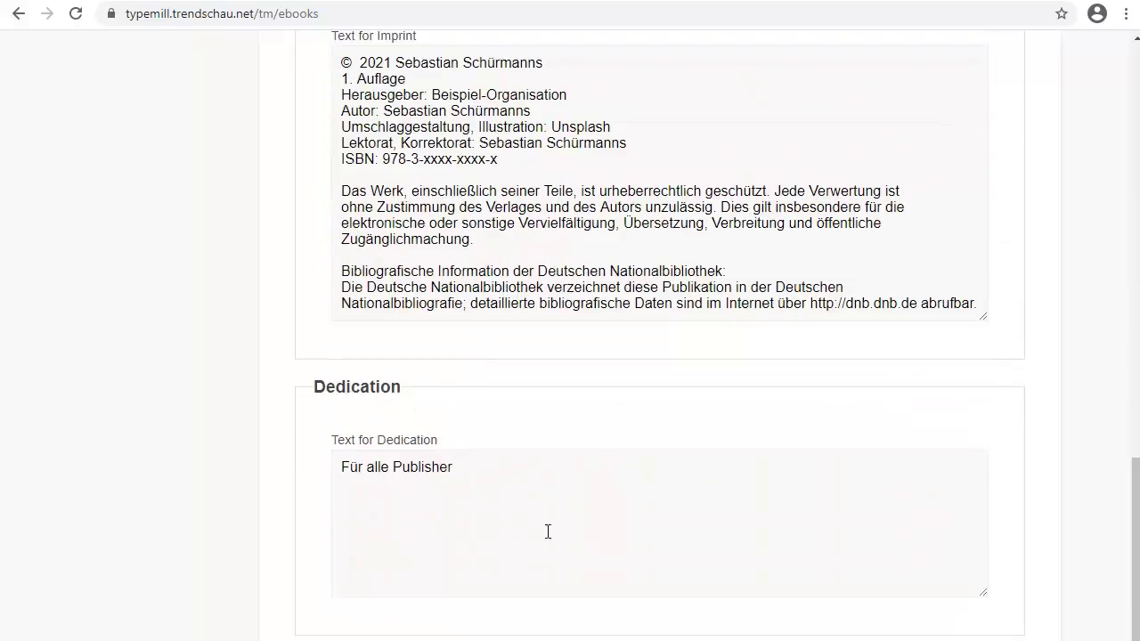
{"action": "scroll", "coordinate": [514, 501], "scroll_direction": "down", "scroll_amount": 5}
{"action": "scroll", "coordinate": [518, 507], "scroll_direction": "down", "scroll_amount": 1}
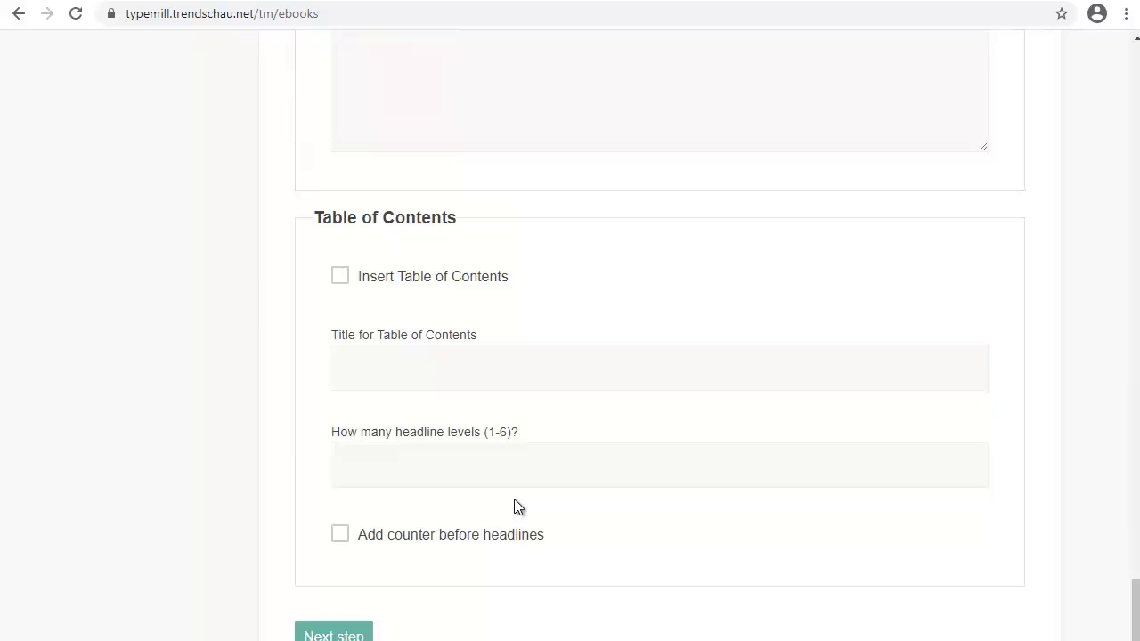
{"action": "left_click", "coordinate": [340, 276]}
{"action": "left_click", "coordinate": [378, 370]}
{"action": "type", "text": "Inha"}
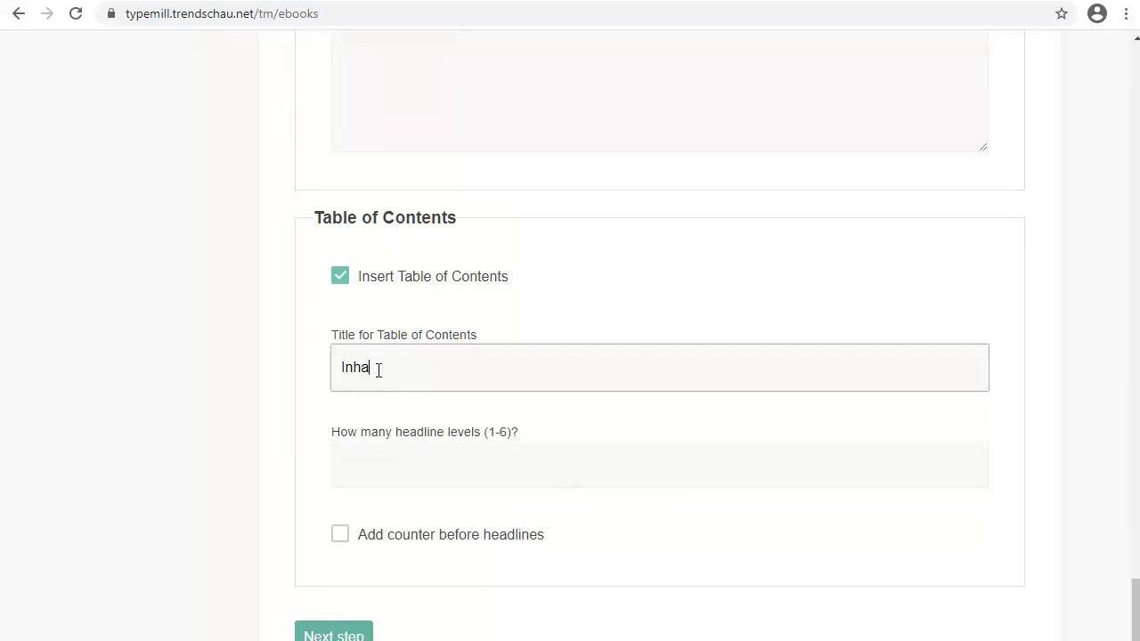
{"action": "type", "text": "ltsverzeichnis"}
{"action": "key", "text": "Tab"}
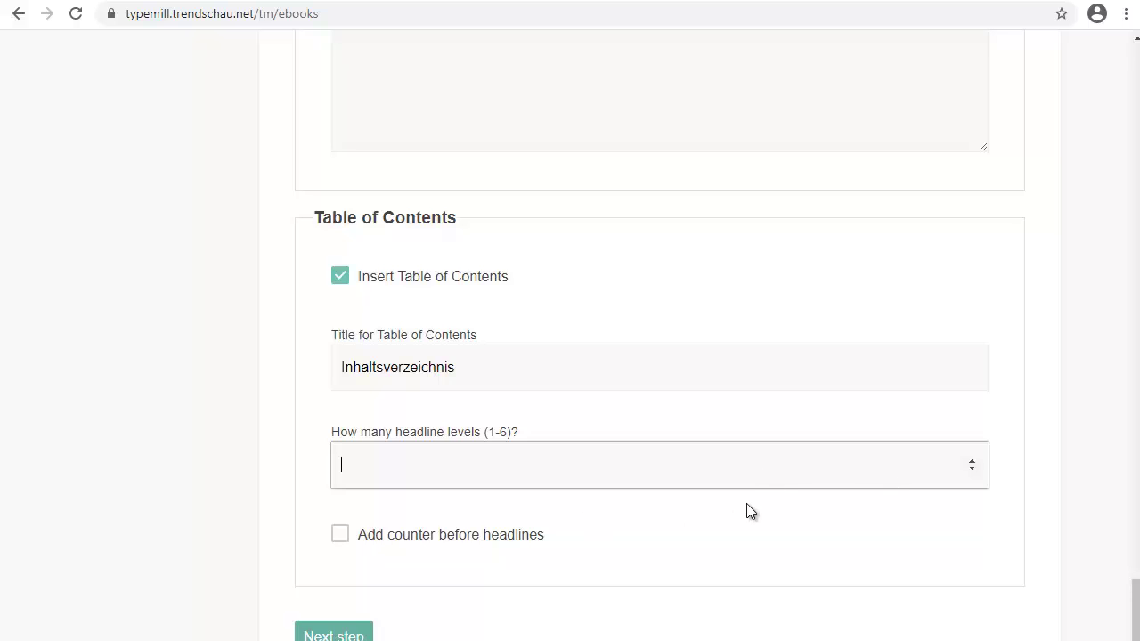
Step: Set the number of headline levels for the table of contents and continue to the content selection step
{"action": "left_click", "coordinate": [972, 462]}
{"action": "left_click", "coordinate": [971, 463]}
{"action": "key", "text": "Return"}
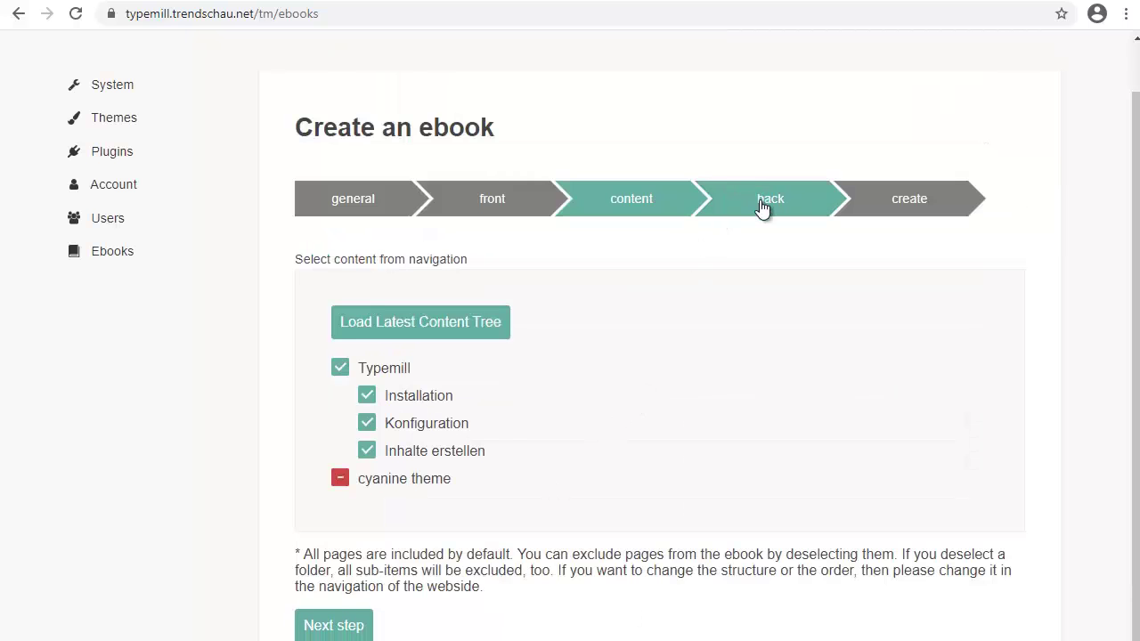
Step: Go through the back step with its existing blurb and create the ebook's HTML/PDF preview
{"action": "left_click", "coordinate": [761, 200]}
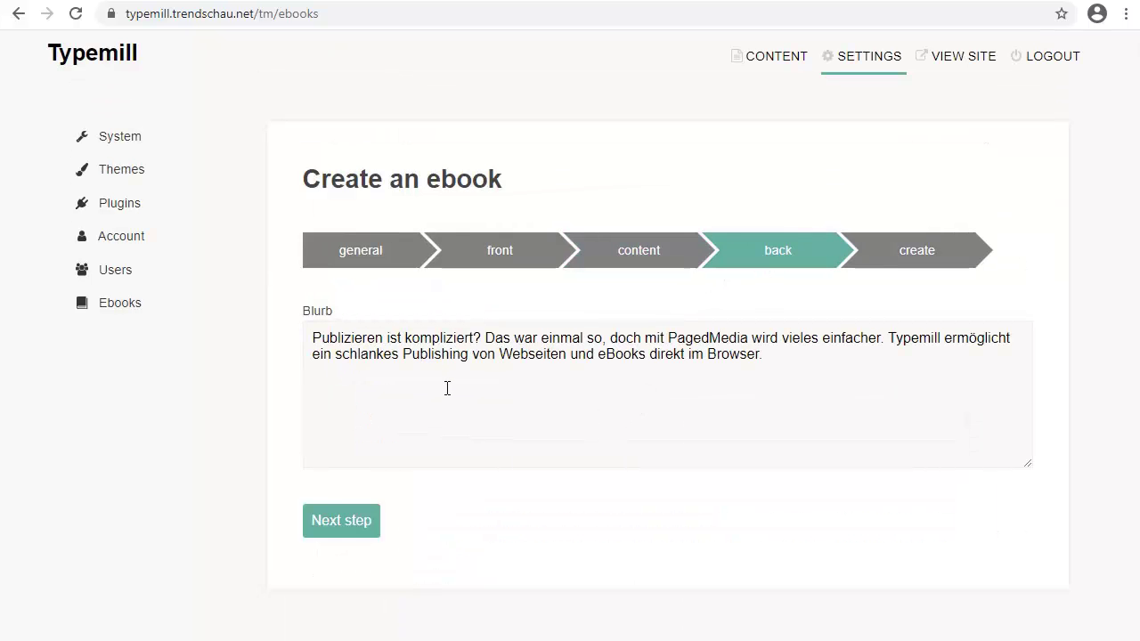
{"action": "left_click", "coordinate": [360, 526]}
{"action": "left_click", "coordinate": [465, 491]}
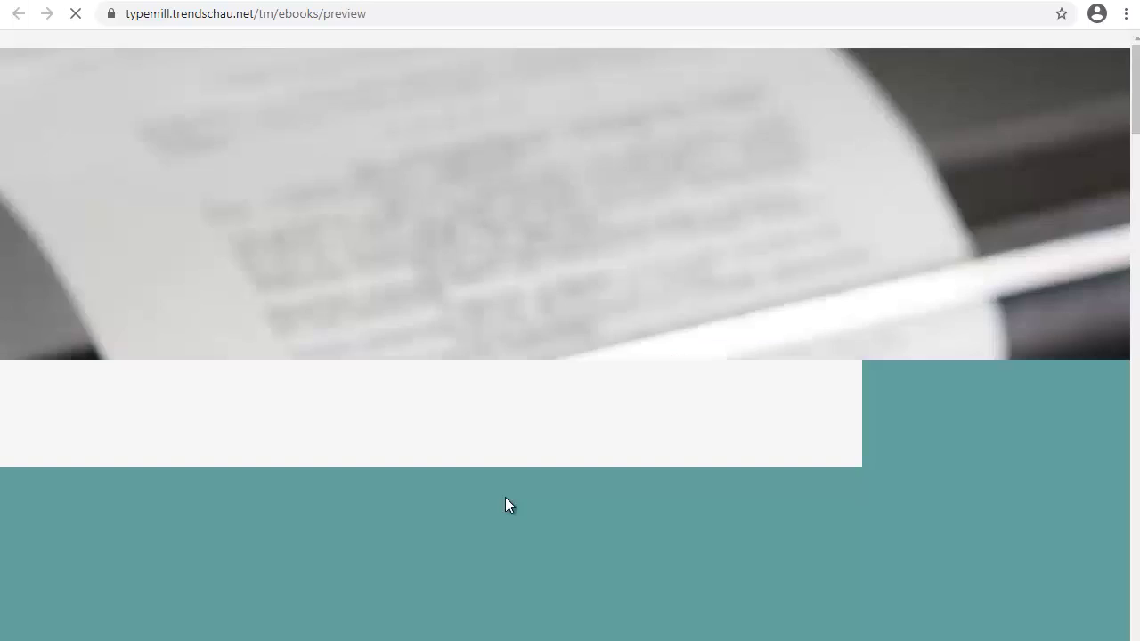
Step: Look through the ebook preview, checking the cover, imprint, table of contents, chapter and endnotes pages
{"action": "scroll", "coordinate": [955, 208], "scroll_direction": "down", "scroll_amount": 15}
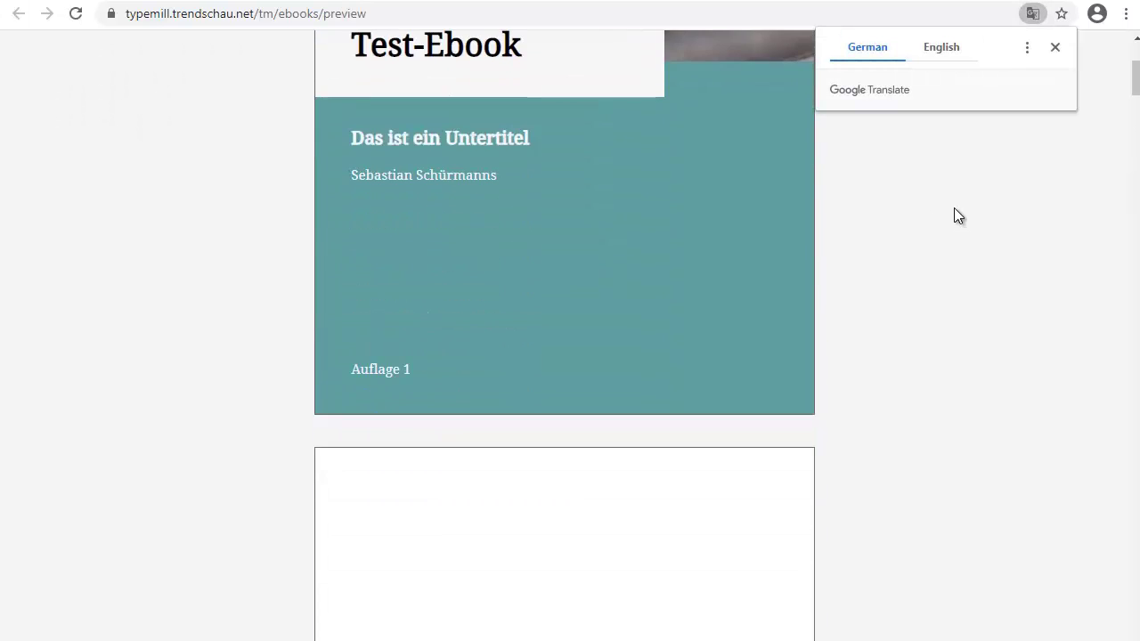
{"action": "scroll", "coordinate": [737, 348], "scroll_direction": "down", "scroll_amount": 10}
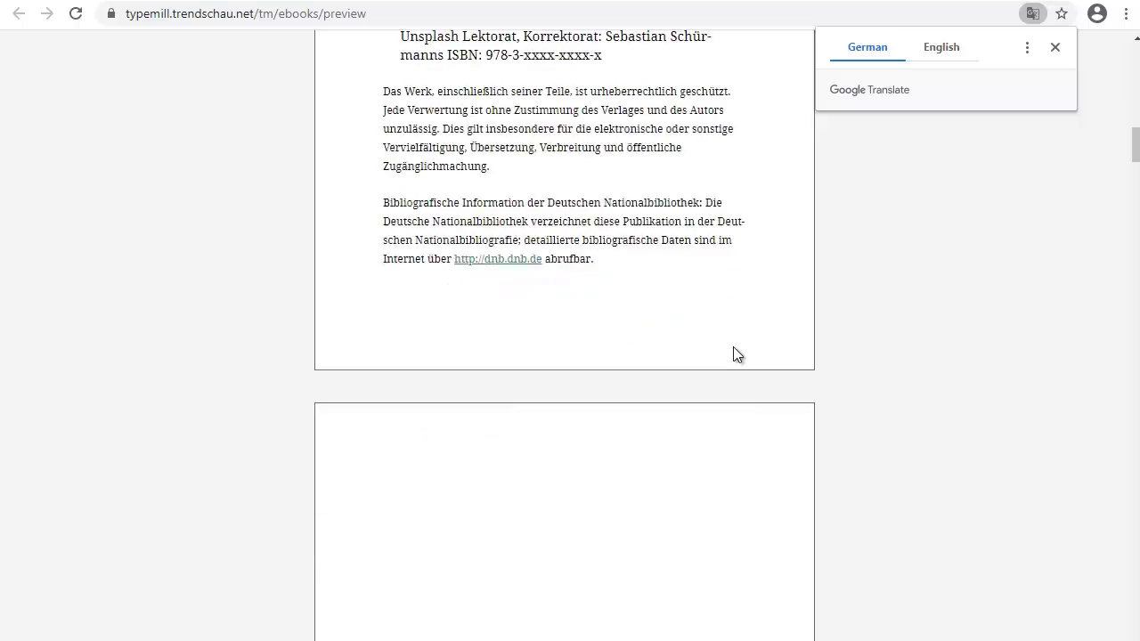
{"action": "scroll", "coordinate": [728, 320], "scroll_direction": "down", "scroll_amount": 5}
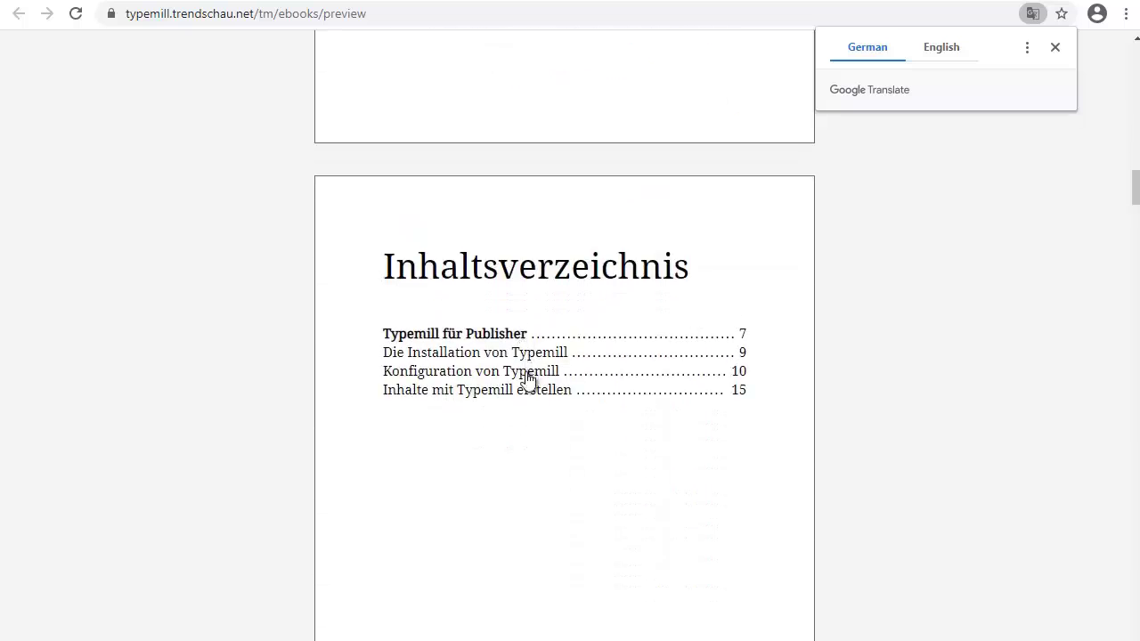
{"action": "scroll", "coordinate": [837, 336], "scroll_direction": "down", "scroll_amount": 2}
{"action": "scroll", "coordinate": [835, 329], "scroll_direction": "down", "scroll_amount": 20}
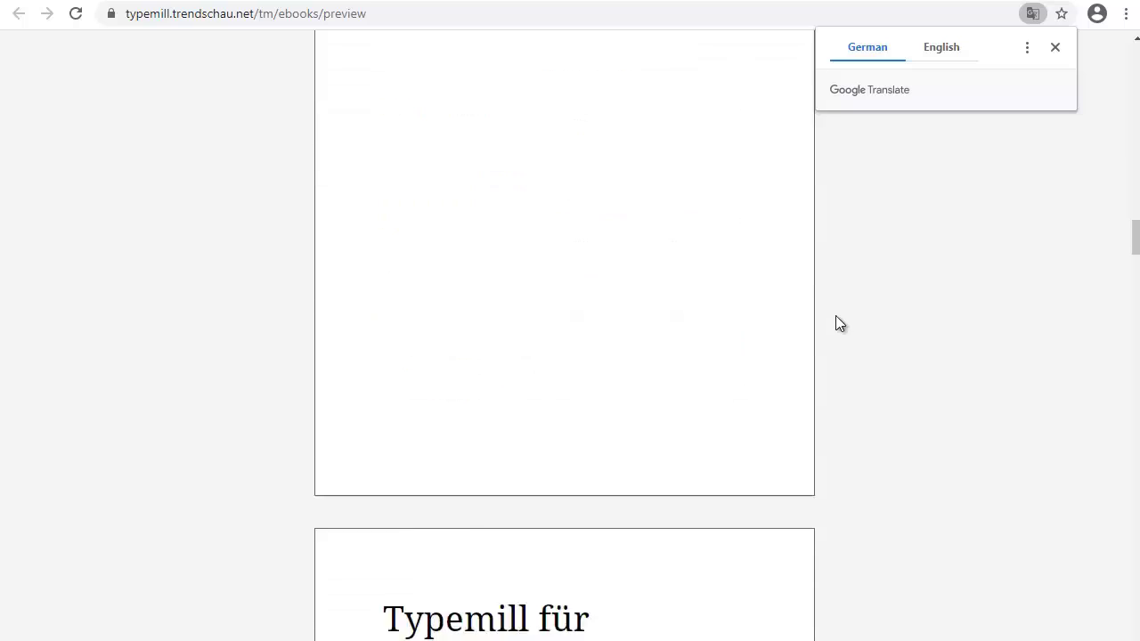
{"action": "scroll", "coordinate": [820, 307], "scroll_direction": "down", "scroll_amount": 15}
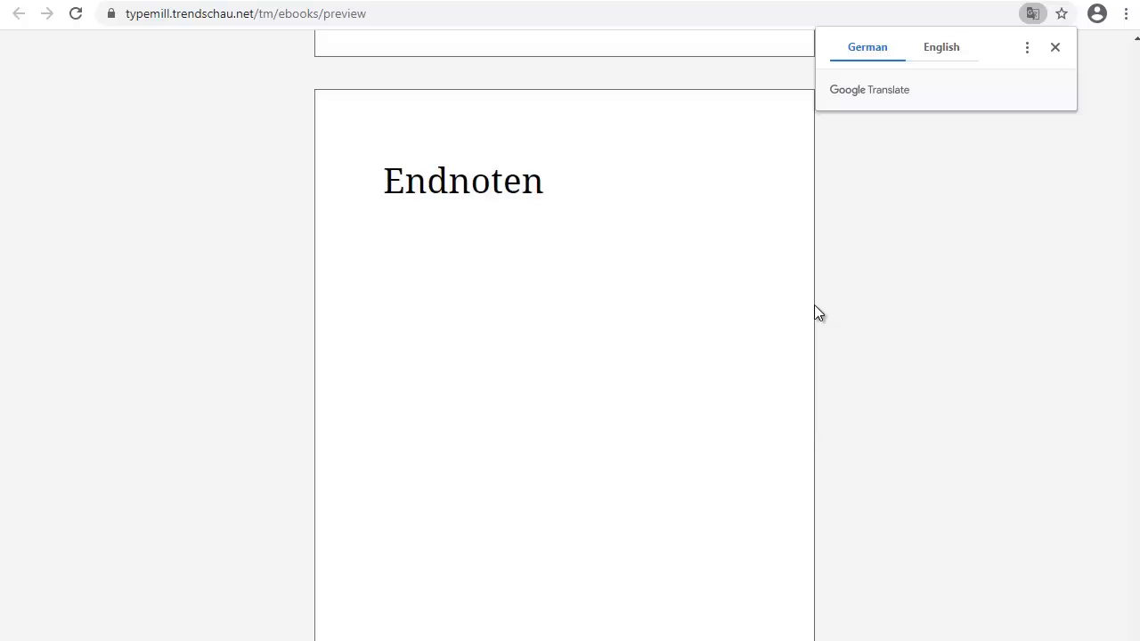
{"action": "scroll", "coordinate": [692, 252], "scroll_direction": "down", "scroll_amount": 15}
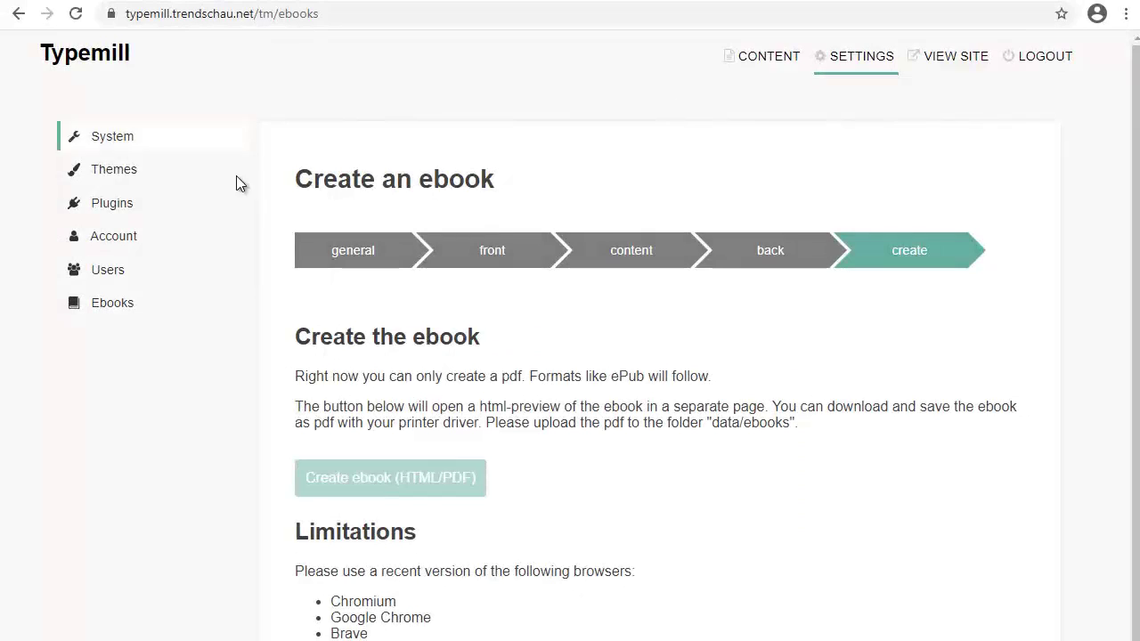
Step: Open the ebooks plugin's settings and check the options for generating ebooks in the settings area and on content pages
{"action": "left_click", "coordinate": [134, 210]}
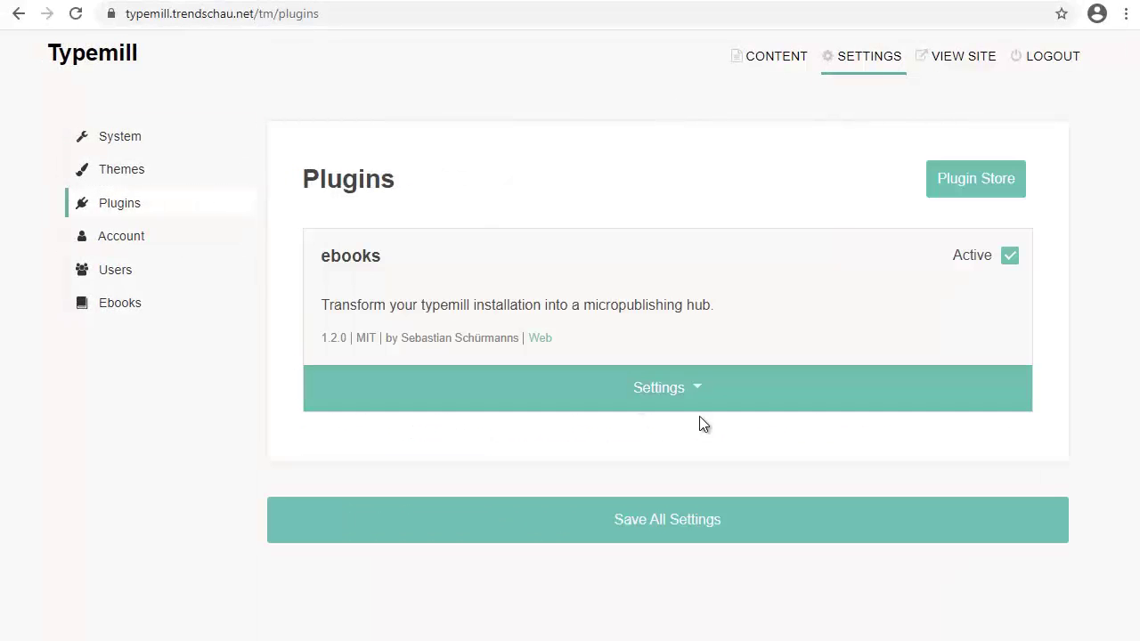
{"action": "left_click", "coordinate": [678, 390]}
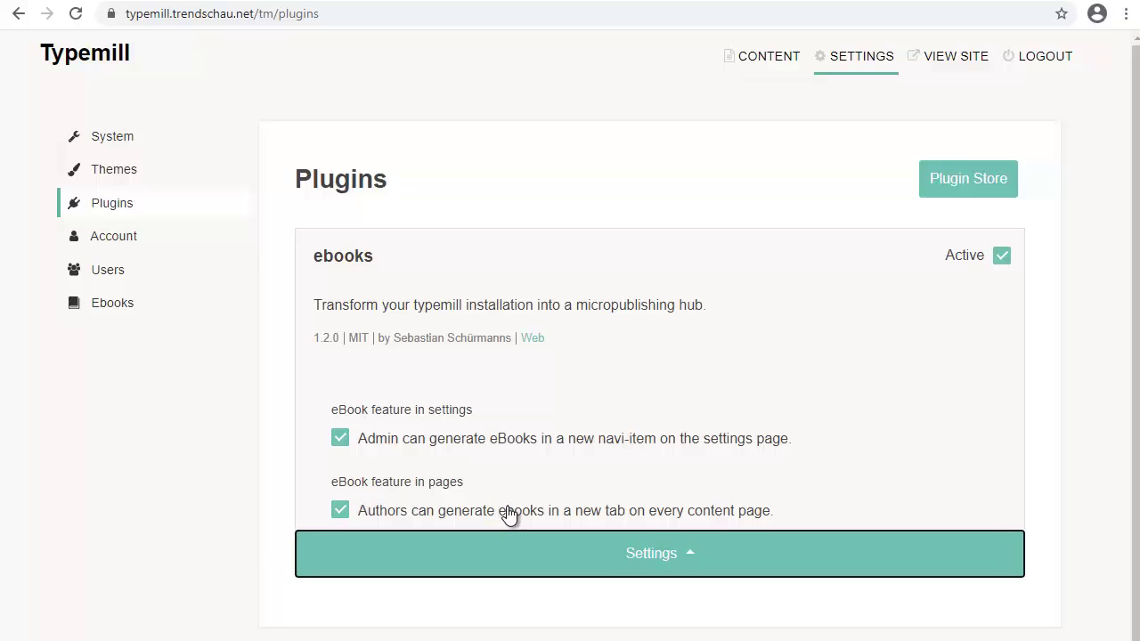
Step: Open the Typemill folder in the content area and show its ebook configuration
{"action": "left_click", "coordinate": [771, 55]}
{"action": "left_click", "coordinate": [113, 178]}
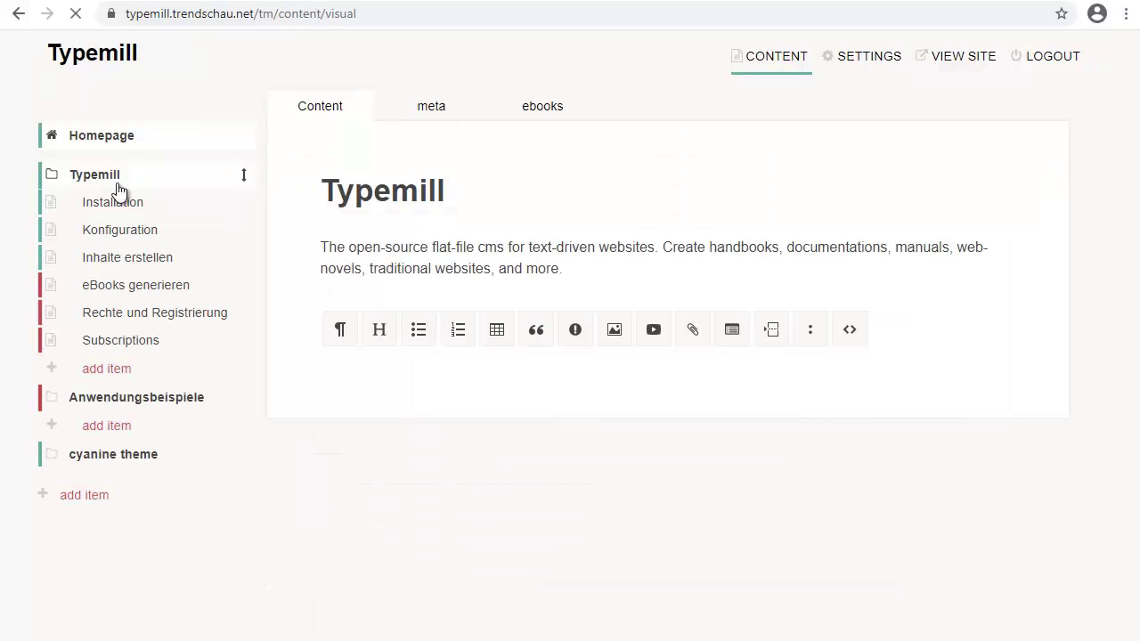
{"action": "left_click", "coordinate": [545, 108]}
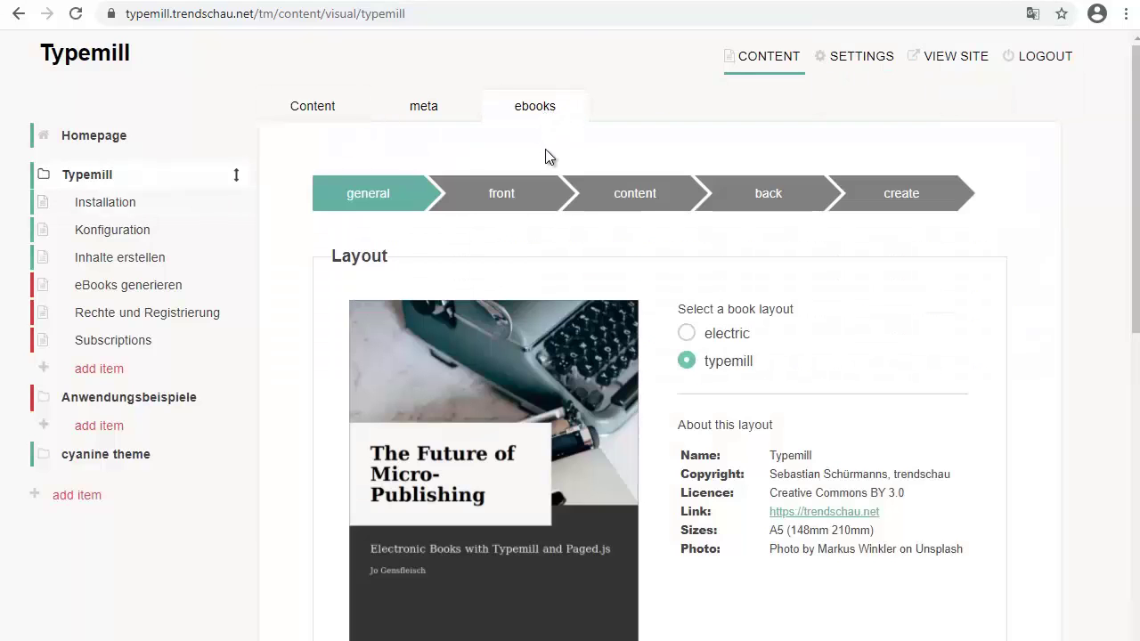
Step: Look through the folder's general ebook options, including hyphens and endnotes, and examine which pages its content step includes
{"action": "scroll", "coordinate": [519, 245], "scroll_direction": "down", "scroll_amount": 3}
{"action": "scroll", "coordinate": [552, 232], "scroll_direction": "down", "scroll_amount": 6}
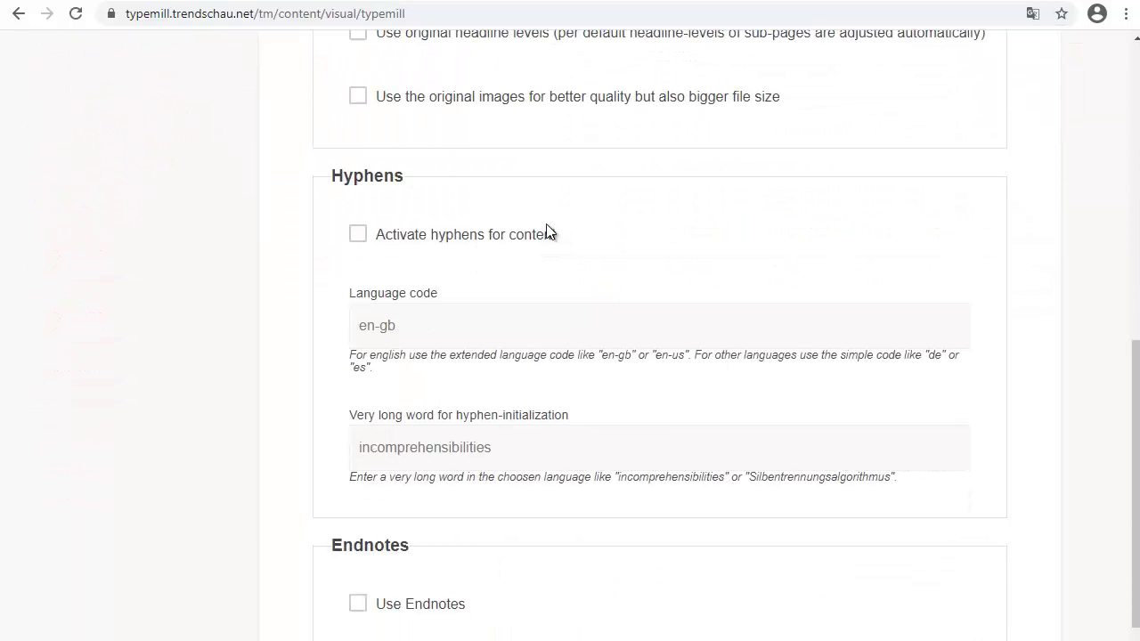
{"action": "scroll", "coordinate": [547, 229], "scroll_direction": "down", "scroll_amount": 3}
{"action": "scroll", "coordinate": [542, 230], "scroll_direction": "up", "scroll_amount": 10}
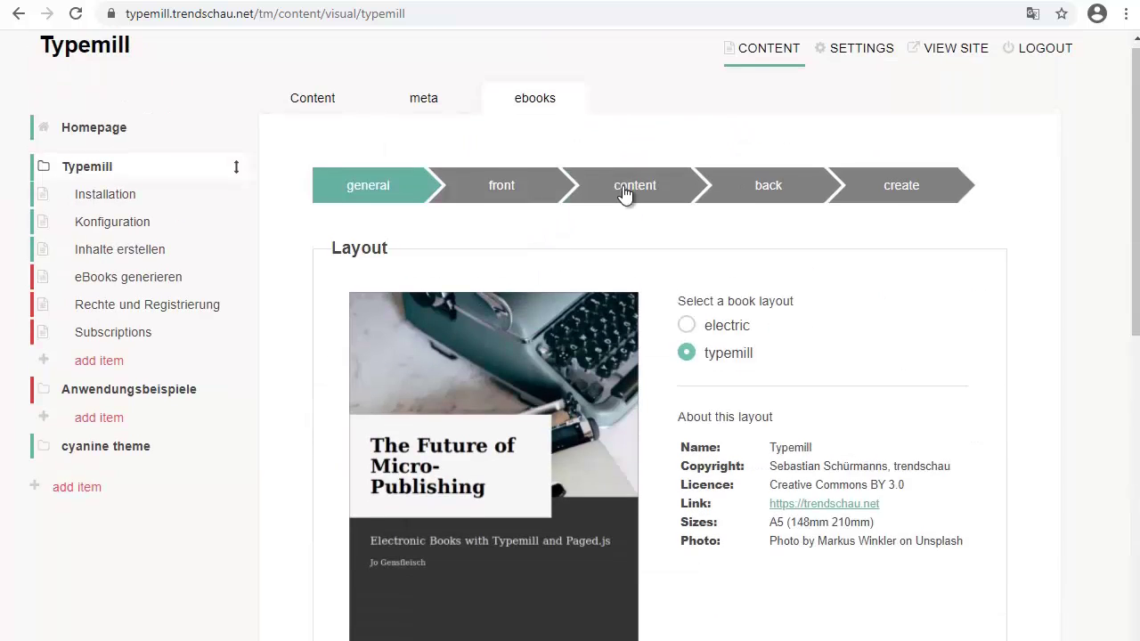
{"action": "left_click", "coordinate": [599, 196]}
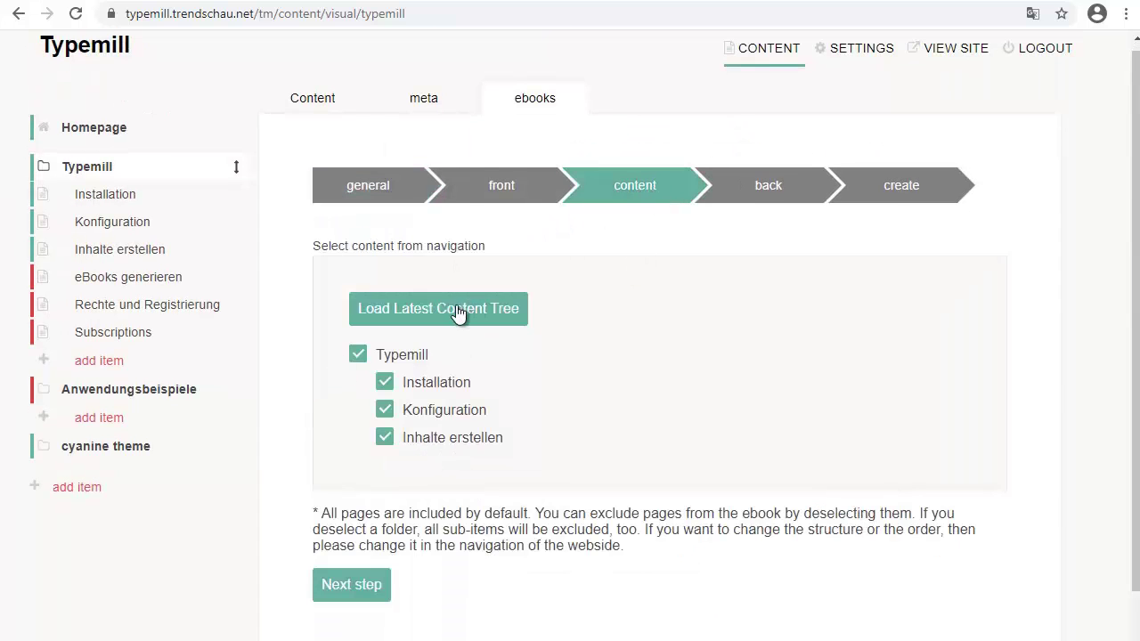